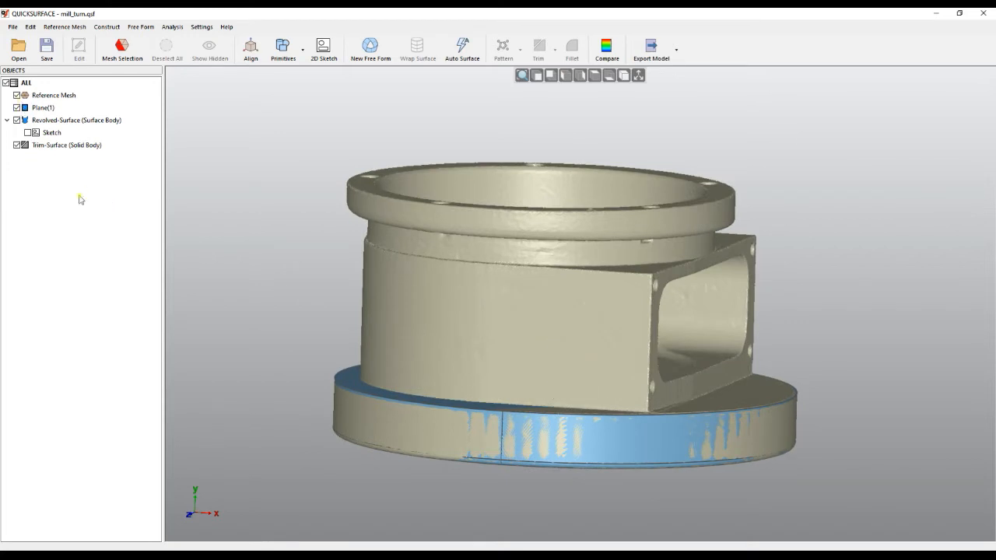
# Hide the reference mesh to inspect the modelled base disc on its own and show the mesh again
pyautogui.click(17, 95)
pyautogui.moveTo(287, 258); pyautogui.dragTo(470, 400, button='right')
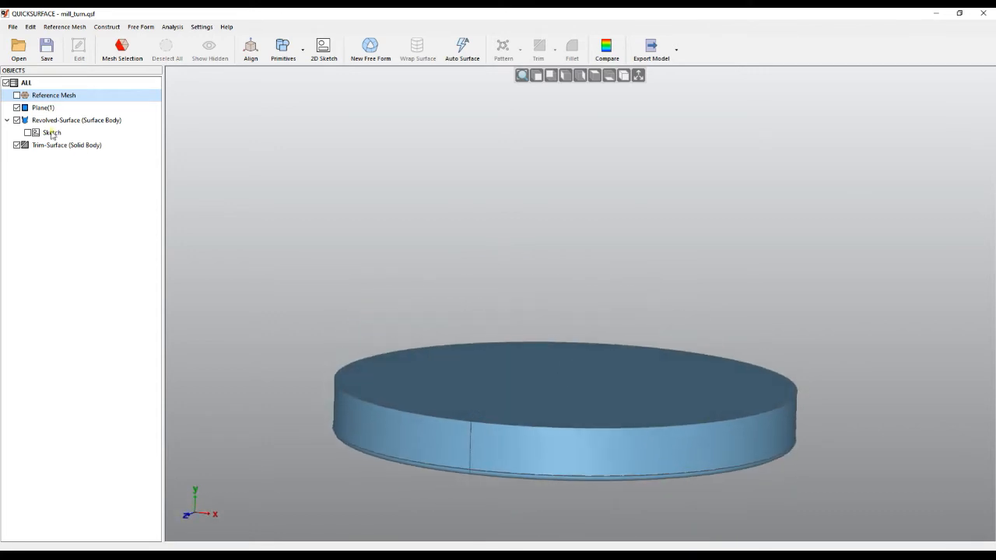
pyautogui.click(17, 95)
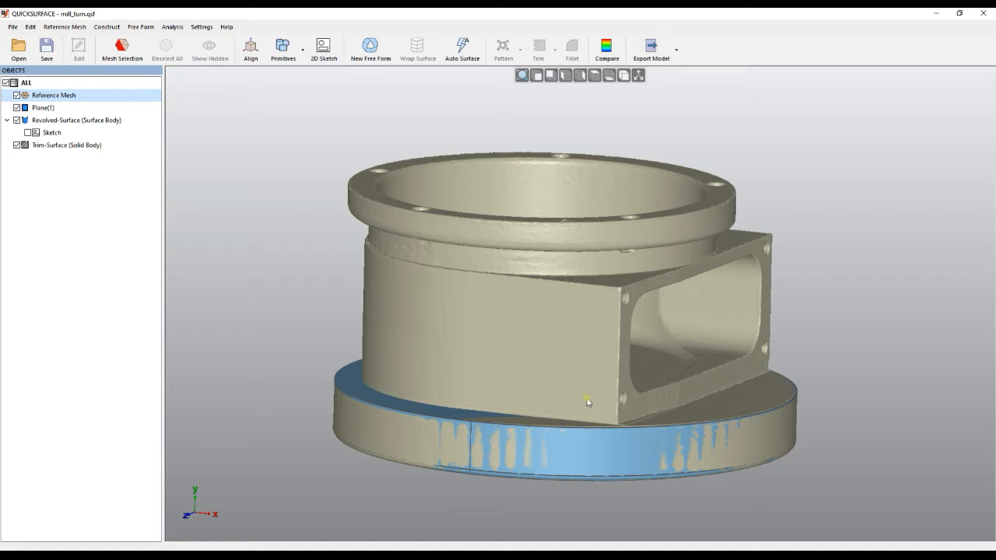
pyautogui.moveTo(534, 336); pyautogui.dragTo(542, 363, button='right')
pyautogui.click(325, 46)
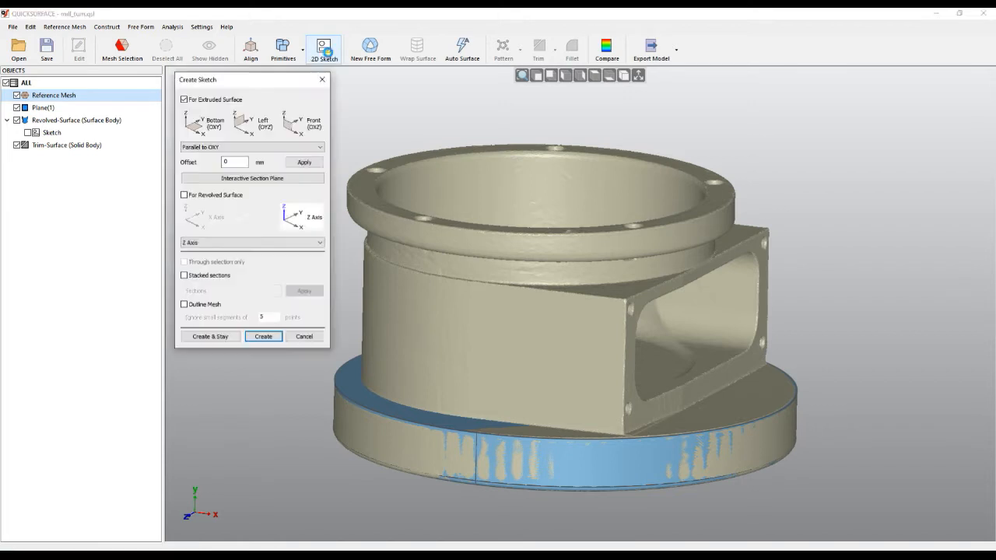
pyautogui.click(253, 123)
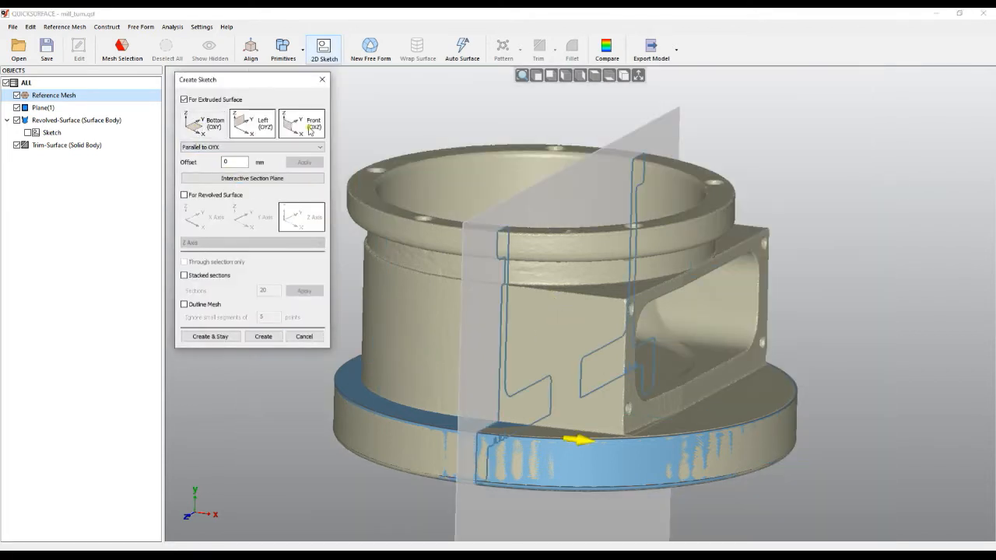
pyautogui.click(302, 123)
pyautogui.moveTo(694, 516); pyautogui.dragTo(683, 402)
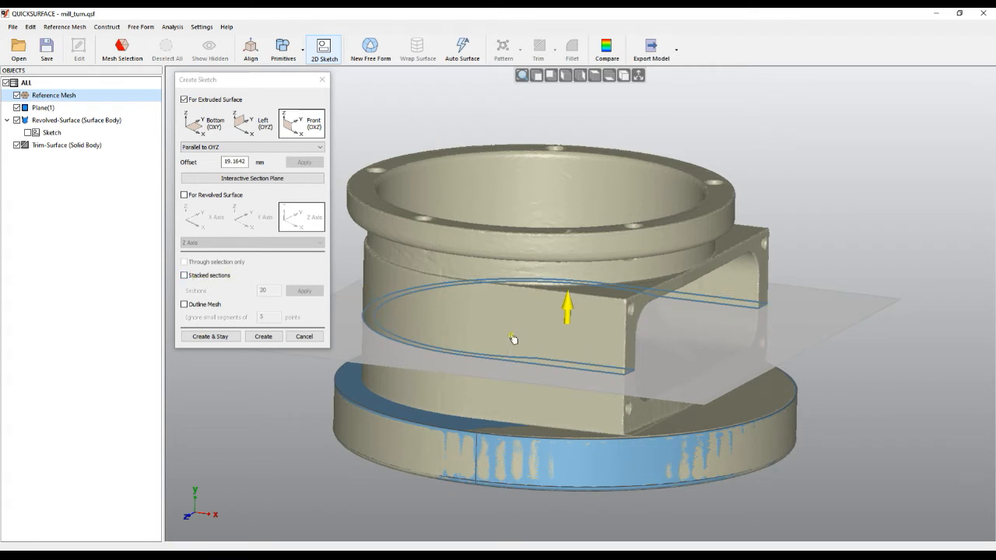
pyautogui.click(304, 336)
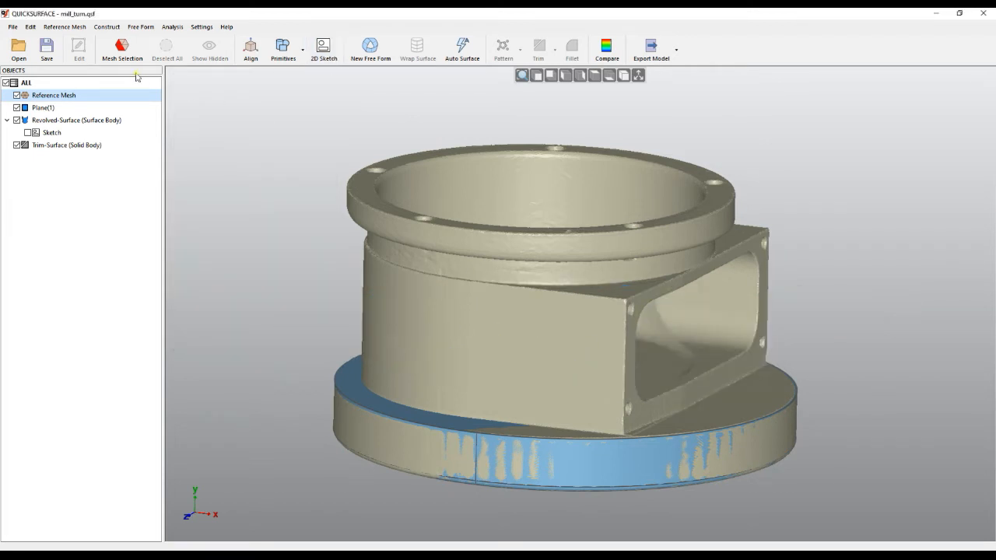
# Select the housing's flat and curved outer side walls on the mesh with the Magic Wand at a sensitivity of 2.24 degrees
pyautogui.click(122, 50)
pyautogui.click(547, 393)
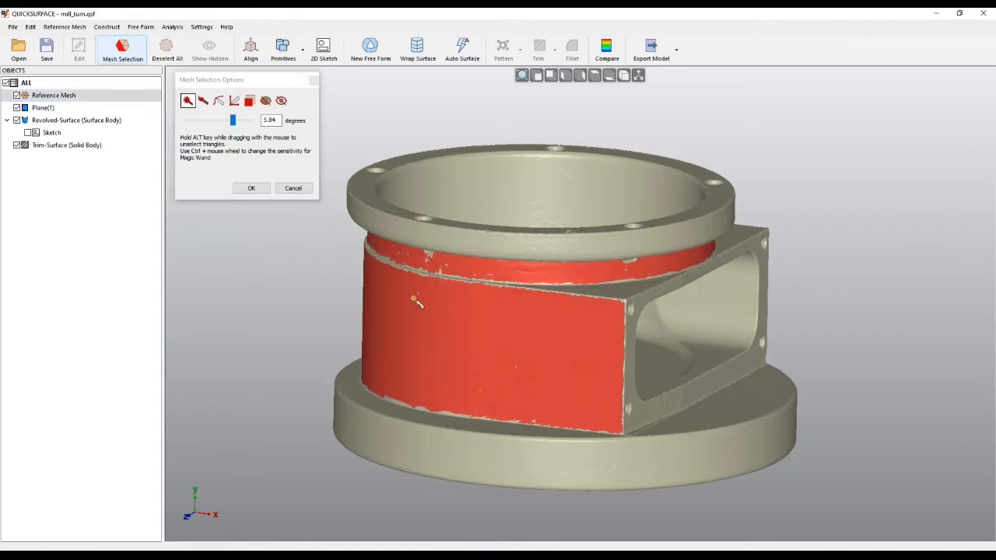
pyautogui.moveTo(234, 122); pyautogui.dragTo(207, 127)
pyautogui.moveTo(507, 369); pyautogui.dragTo(823, 304, button='middle')
pyautogui.moveTo(560, 329); pyautogui.dragTo(568, 295, button='middle')
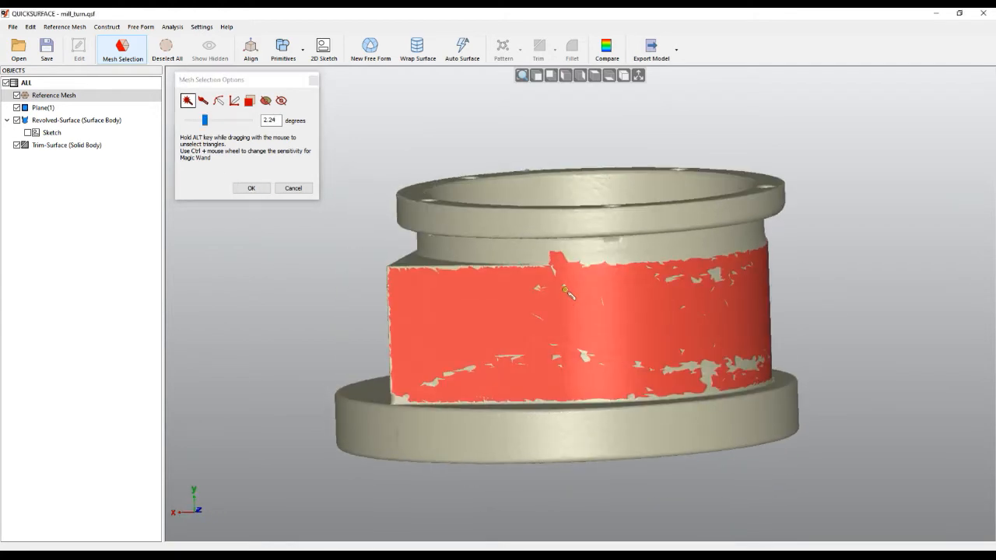
# Unselect the stray patch on the neck above the side wall with the selection brush and accept the mesh selection
pyautogui.scroll(3, 564, 259)
pyautogui.scroll(3, 564, 259)
pyautogui.click(203, 100)
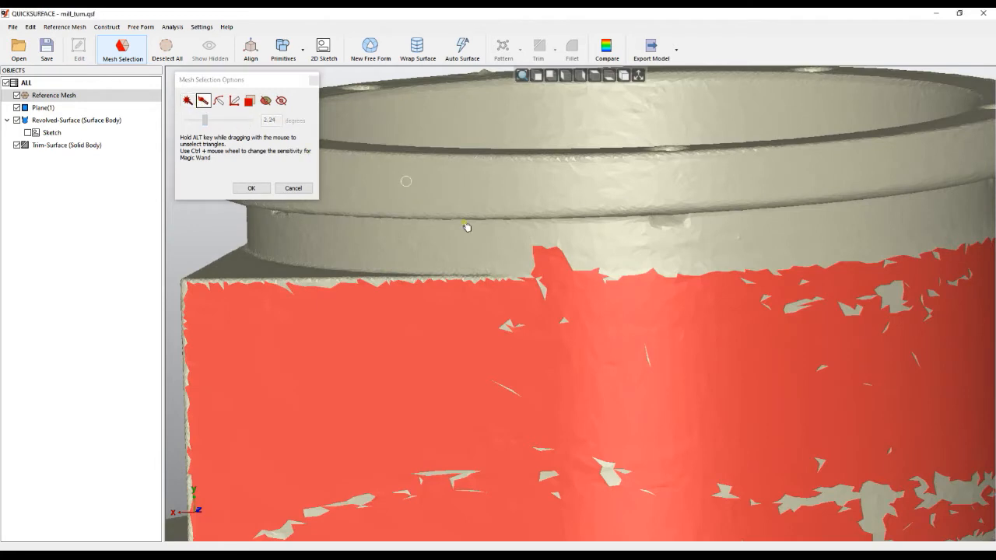
pyautogui.keyDown('alt'); pyautogui.moveTo(547, 234); pyautogui.dragTo(550, 273); pyautogui.keyUp('alt')
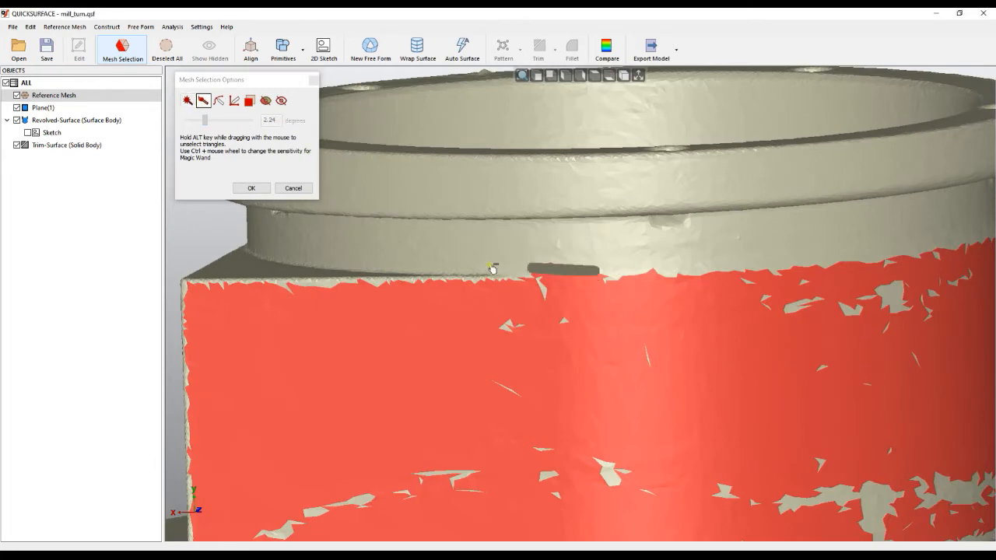
pyautogui.scroll(-5, 445, 267)
pyautogui.moveTo(599, 313); pyautogui.dragTo(536, 380, button='middle')
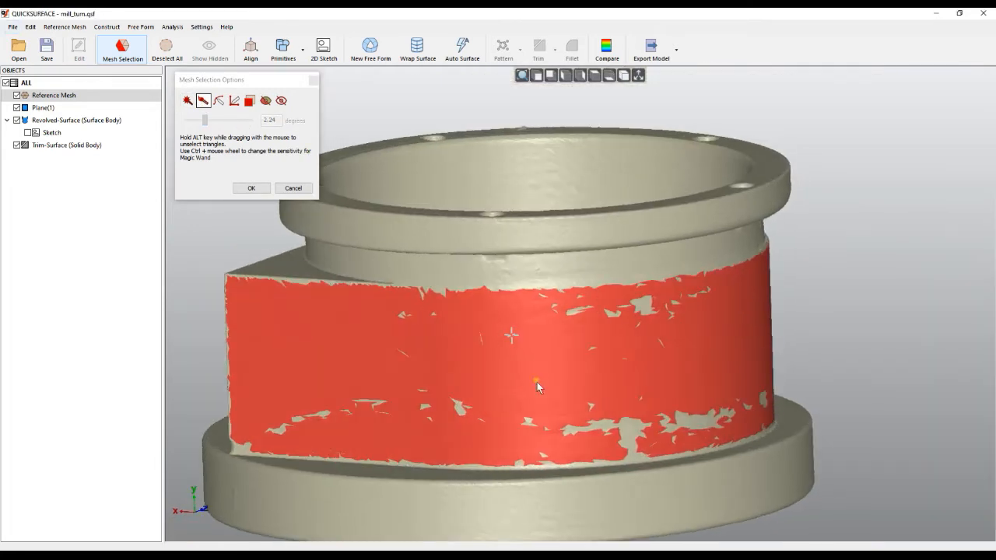
pyautogui.click(242, 189)
# Create a Front (OXZ) section sketch through the selected side walls only, offset about 19.18 mm, with 20 stacked sections
pyautogui.click(323, 48)
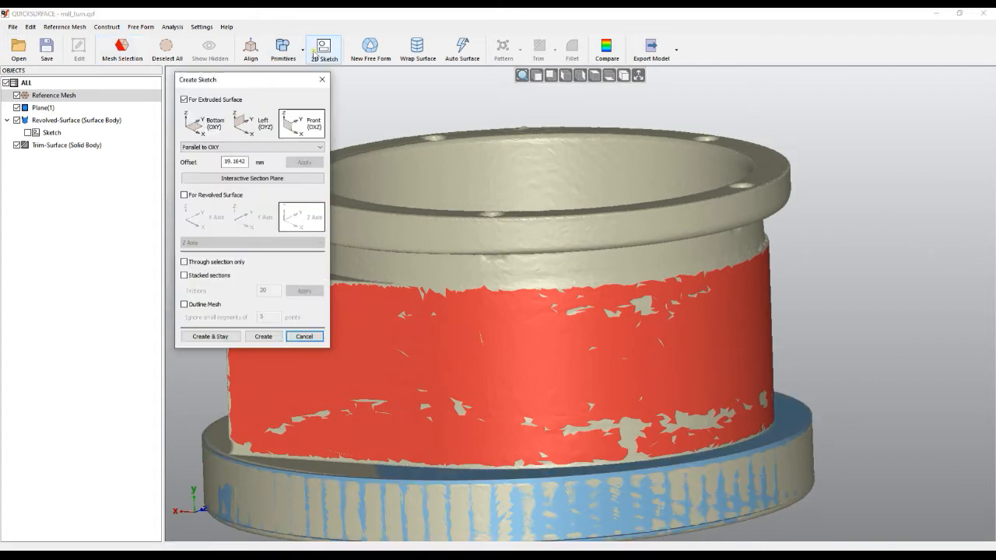
pyautogui.click(302, 123)
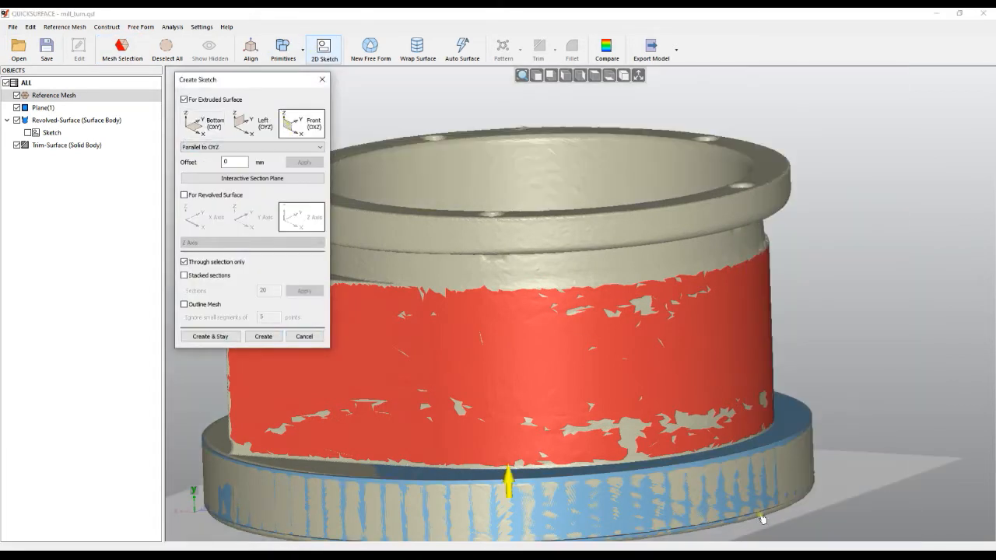
pyautogui.moveTo(749, 529); pyautogui.dragTo(725, 378)
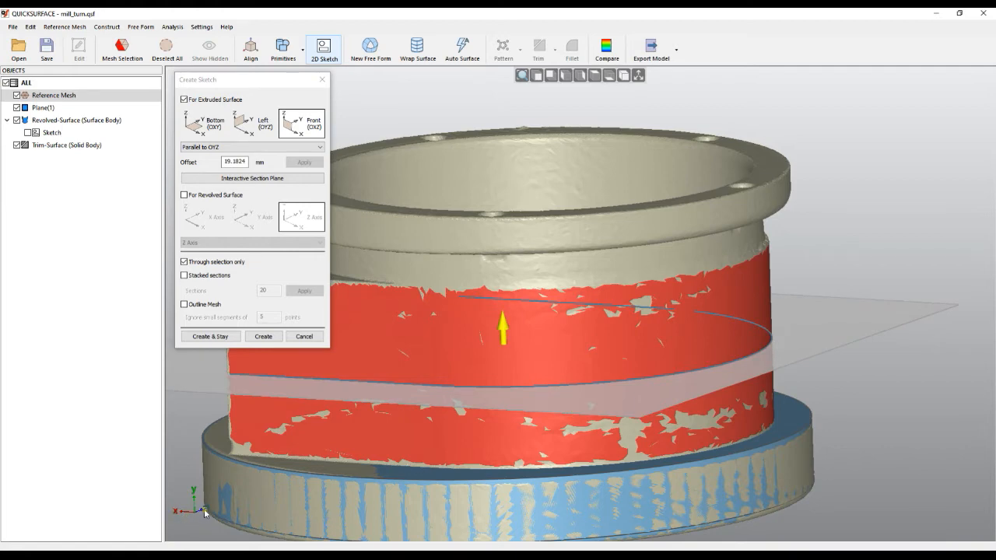
pyautogui.moveTo(585, 372); pyautogui.dragTo(724, 389, button='middle')
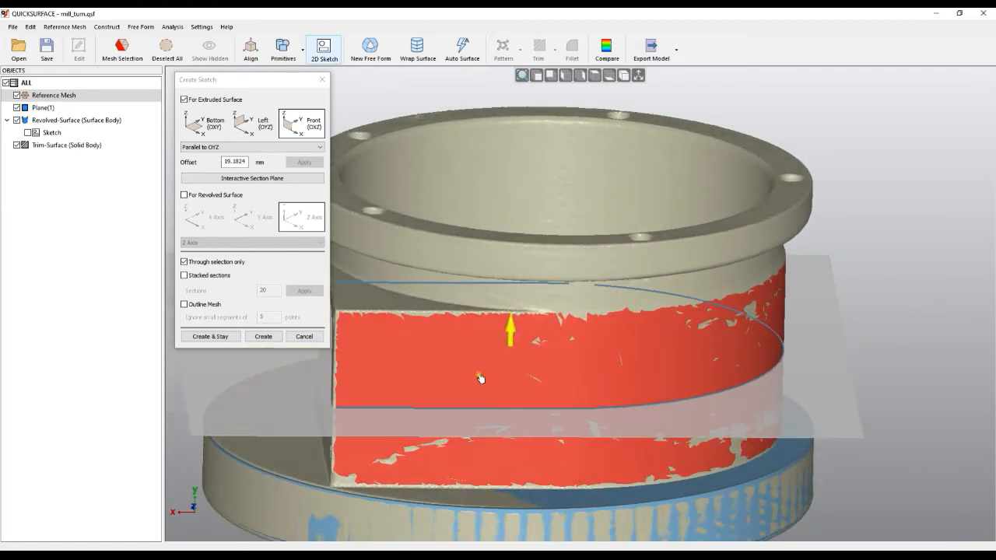
pyautogui.click(184, 275)
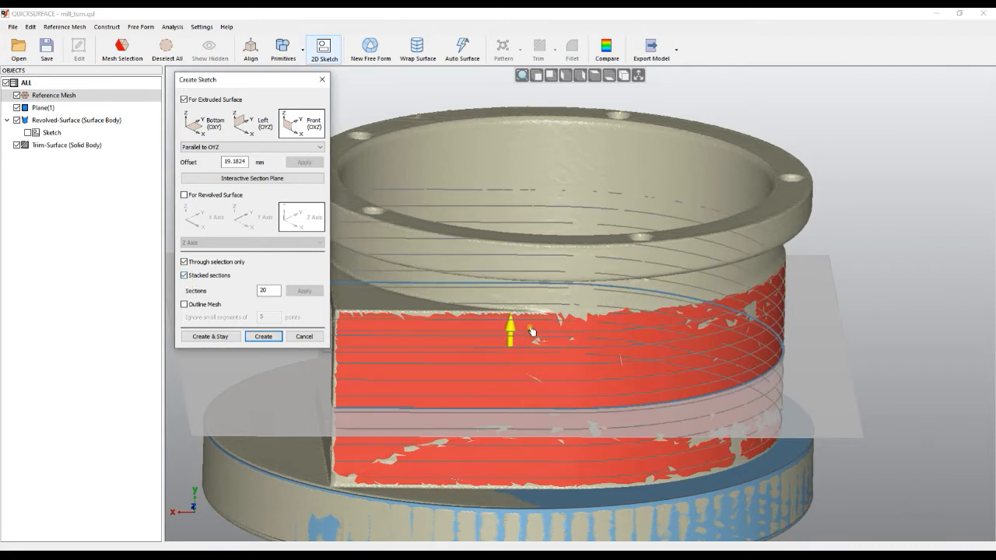
pyautogui.click(260, 337)
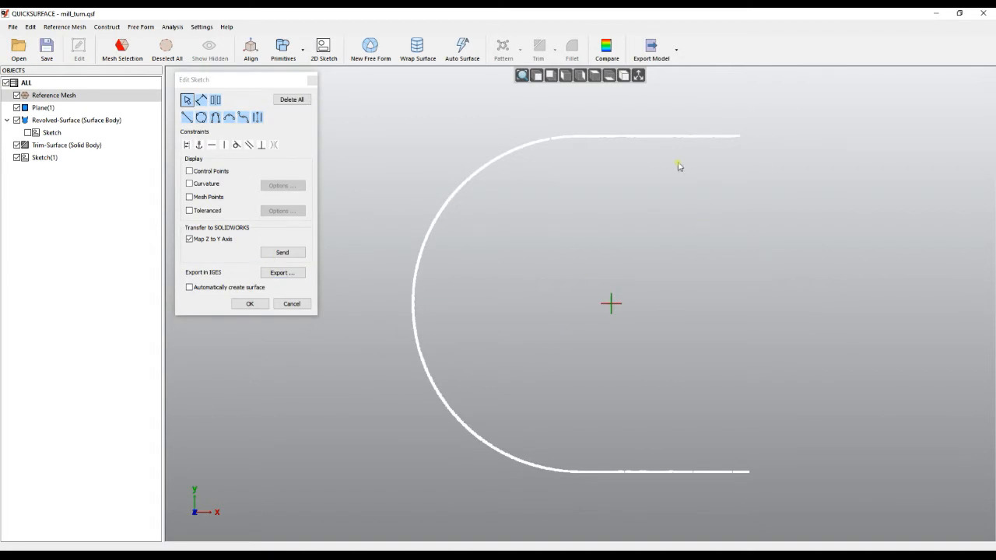
# Leave the sketch without drawing in it and delete Sketch(1) from the objects
pyautogui.click(294, 306)
pyautogui.moveTo(379, 405); pyautogui.dragTo(549, 393, button='right')
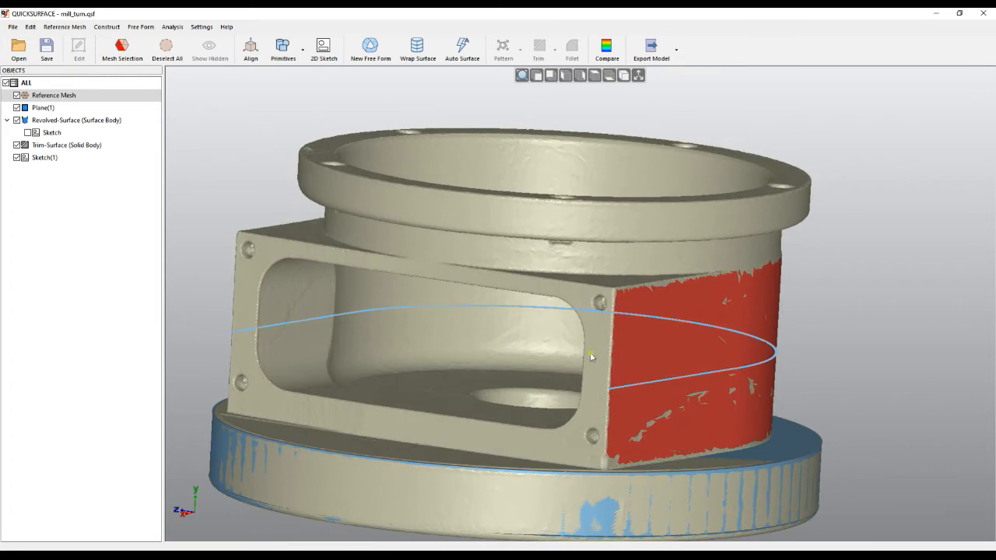
pyautogui.rightClick(43, 158)
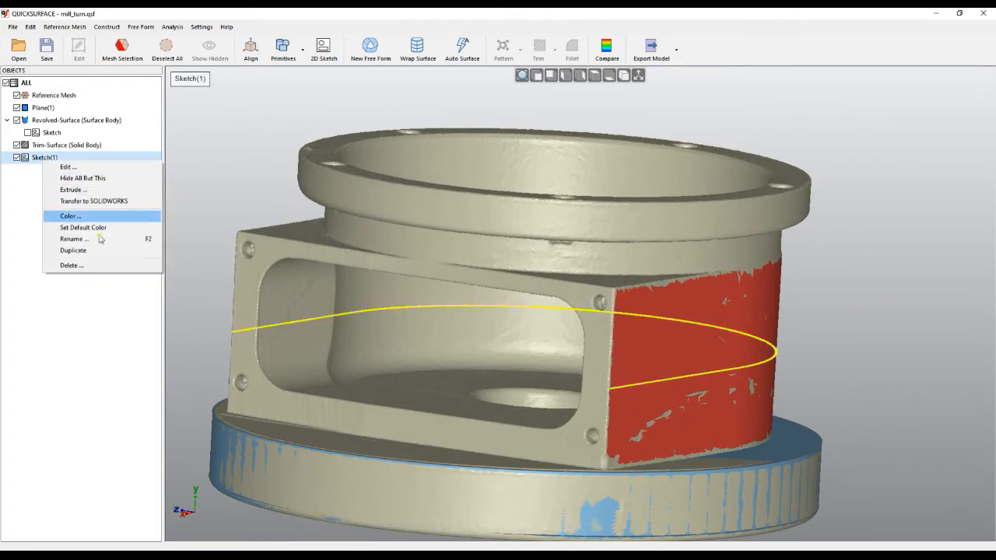
pyautogui.click(70, 266)
pyautogui.click(509, 308)
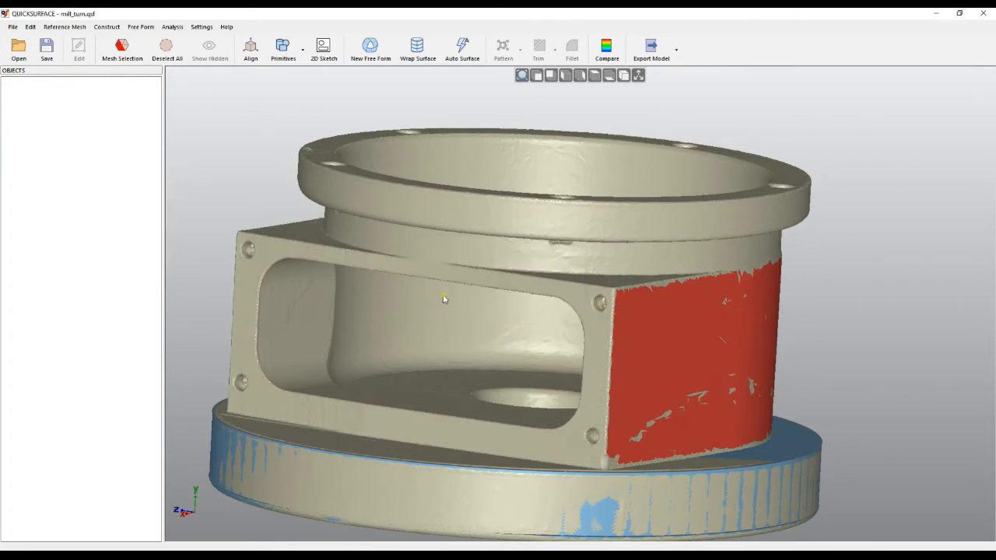
# Add the flat frame face around the rectangular opening to the mesh selection with the Magic Wand and accept it
pyautogui.click(122, 48)
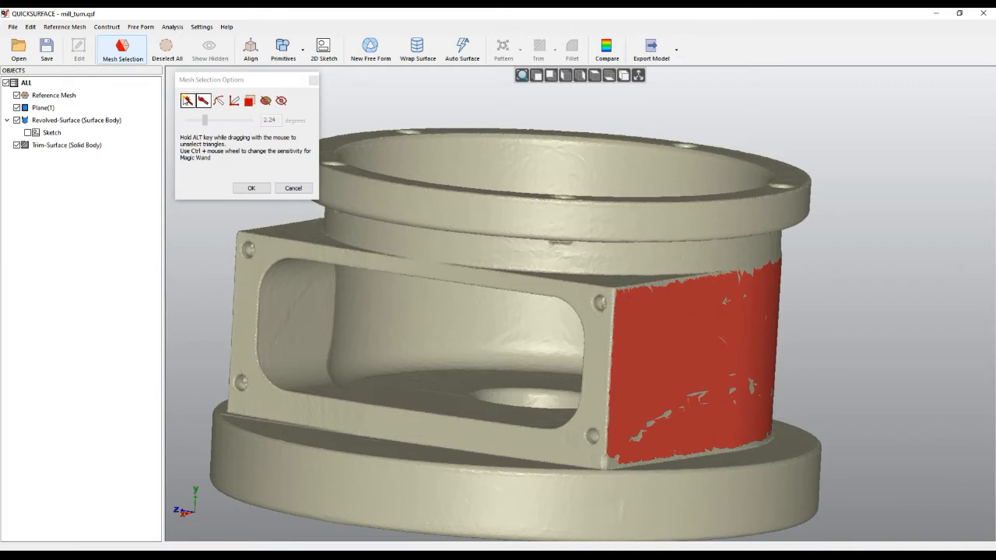
pyautogui.click(187, 100)
pyautogui.click(242, 308)
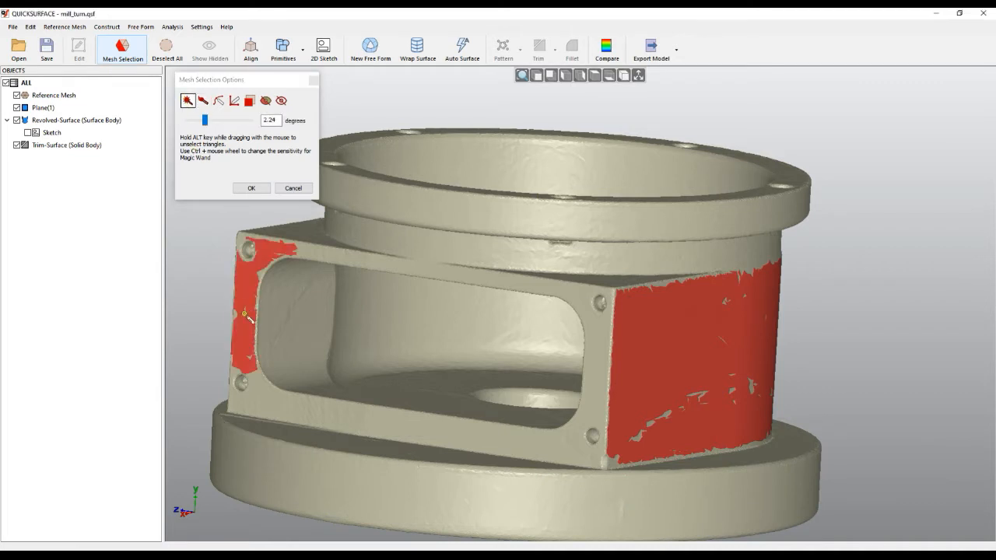
pyautogui.click(257, 392)
pyautogui.click(482, 443)
pyautogui.click(327, 415)
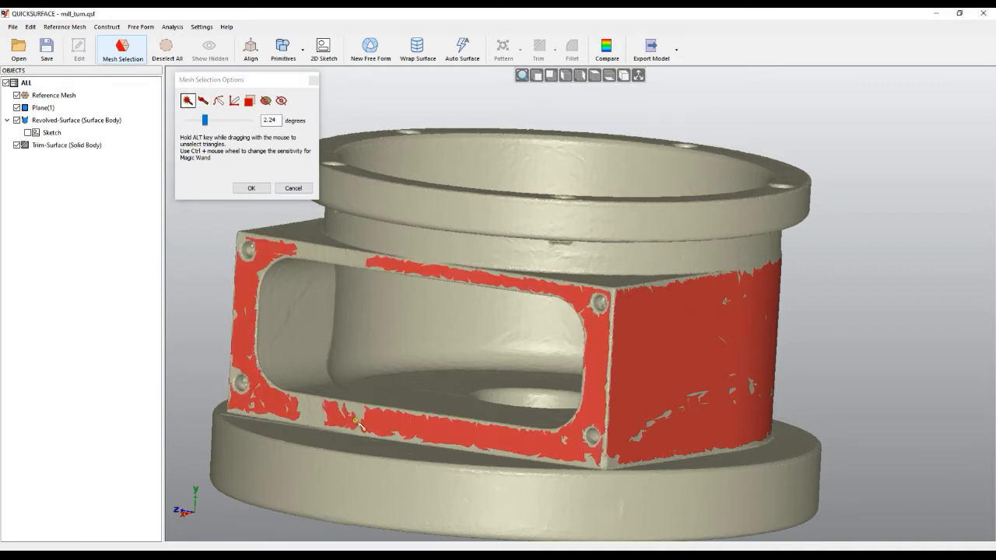
pyautogui.click(322, 257)
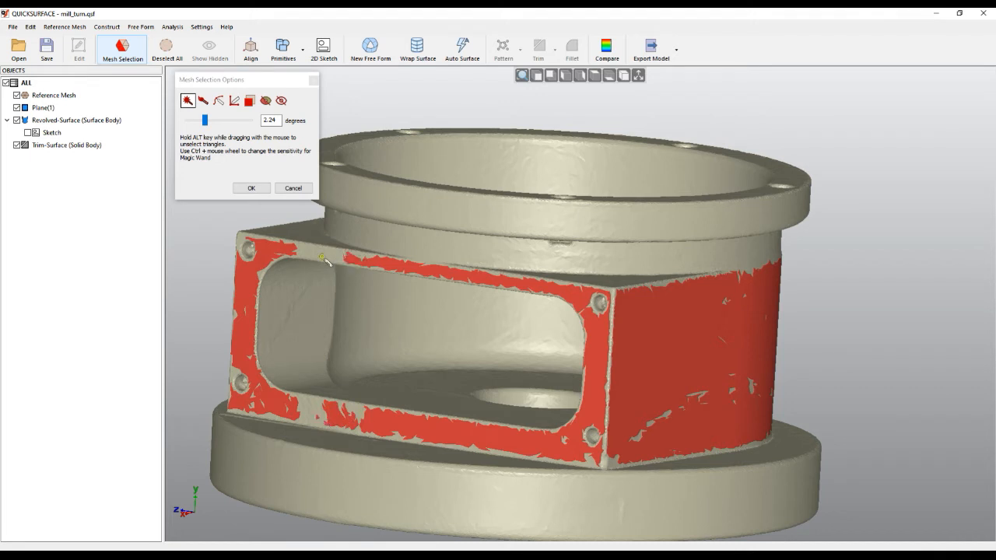
pyautogui.click(252, 188)
# Create a Front (OXZ) section sketch through the selection only, offset about 18.34 mm, with 20 stacked sections
pyautogui.click(315, 57)
pyautogui.click(302, 122)
pyautogui.moveTo(518, 499); pyautogui.dragTo(522, 343)
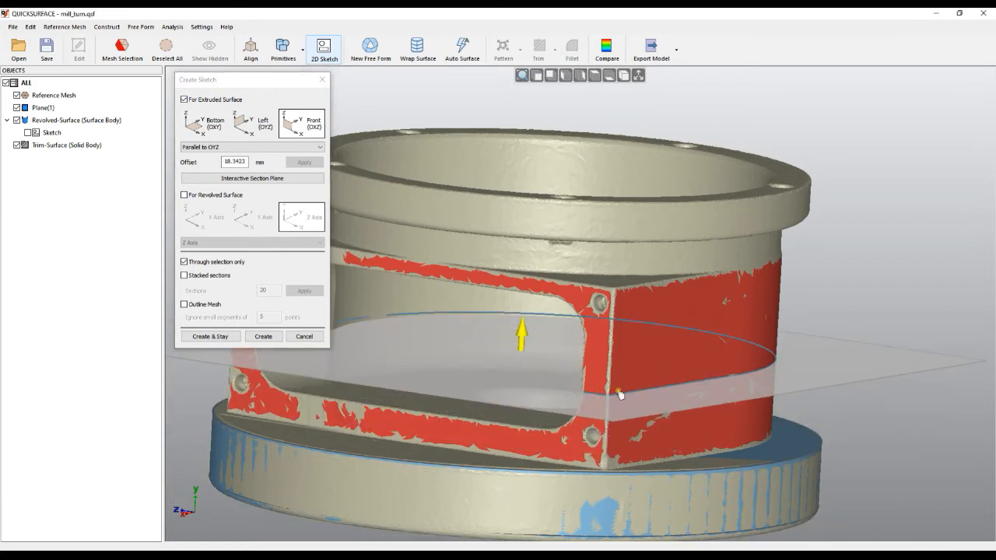
pyautogui.click(185, 276)
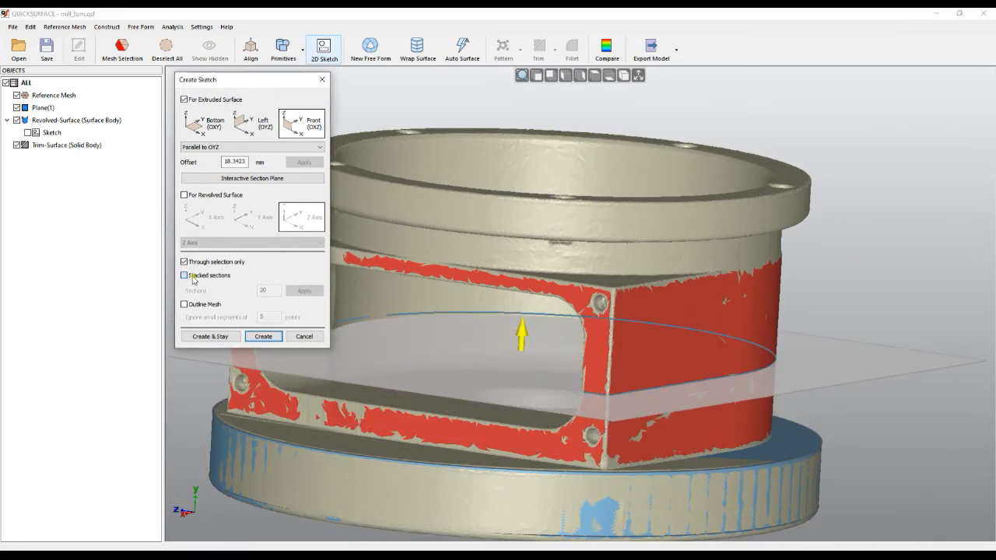
pyautogui.moveTo(578, 298); pyautogui.dragTo(639, 402, button='middle')
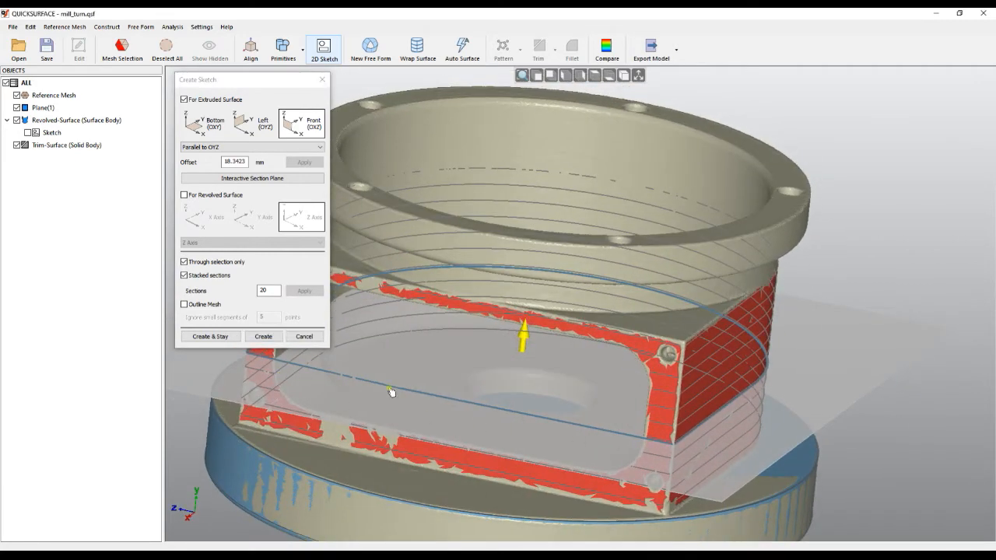
pyautogui.click(260, 337)
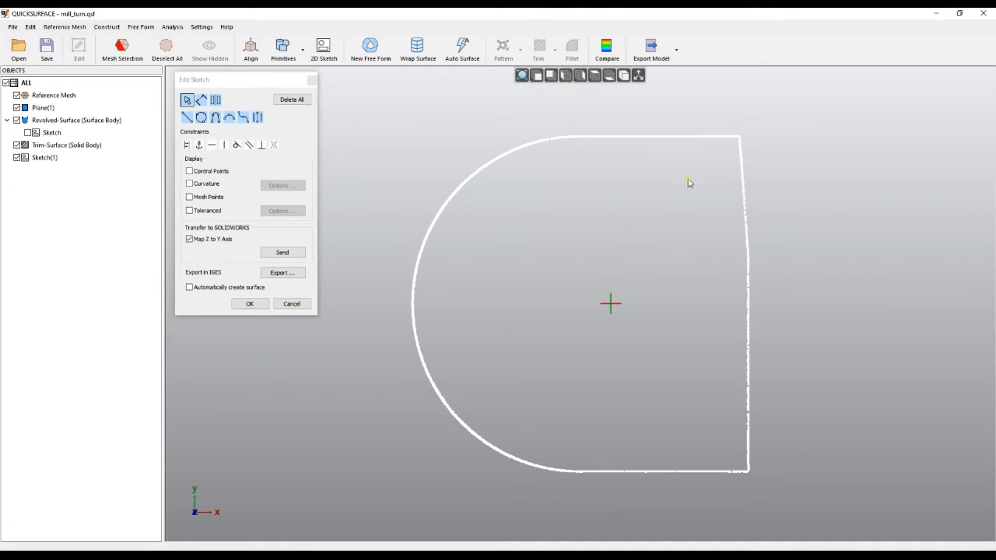
# Fit lines to the section's straight edges: the two horizontal sides, the vertical side and the short slanted edge
pyautogui.moveTo(732, 127)
pyautogui.mouseDown()
pyautogui.moveTo(720, 153)
pyautogui.moveTo(587, 162)
pyautogui.mouseUp()
pyautogui.moveTo(730, 467); pyautogui.dragTo(596, 471)
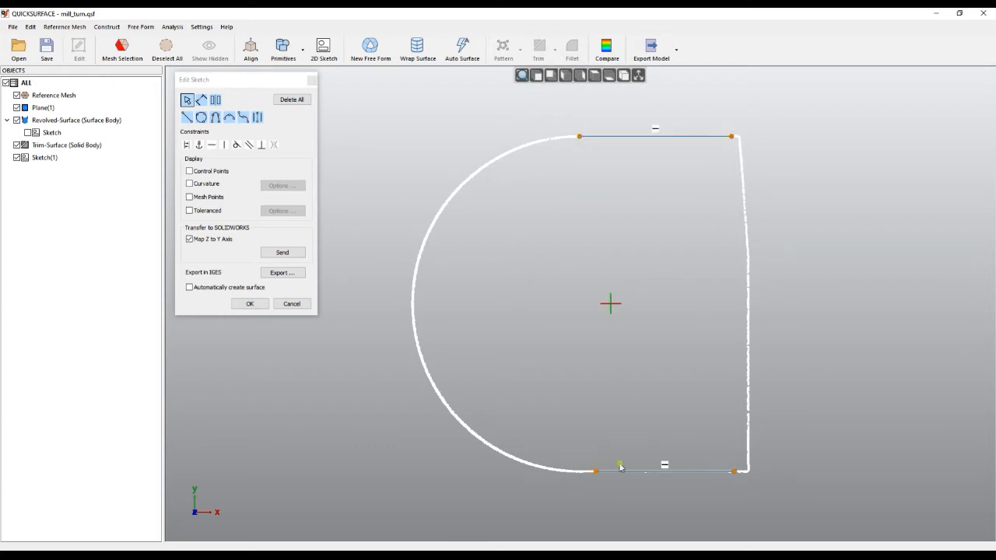
pyautogui.moveTo(747, 274)
pyautogui.mouseDown()
pyautogui.moveTo(731, 373)
pyautogui.moveTo(765, 453)
pyautogui.mouseUp()
pyautogui.moveTo(739, 144)
pyautogui.mouseDown()
pyautogui.moveTo(732, 231)
pyautogui.moveTo(749, 244)
pyautogui.mouseUp()
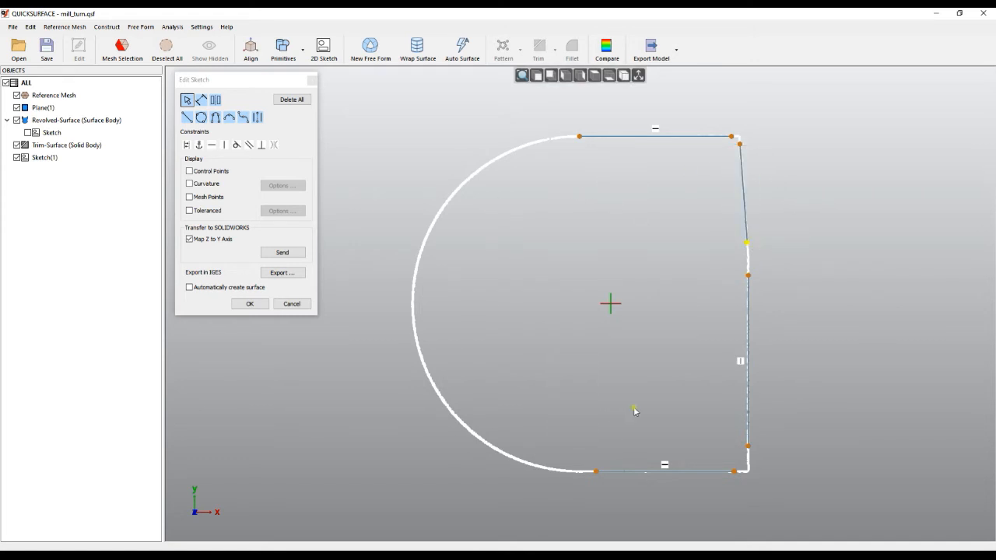
# Add a tangent arc of about 28.5 mm radius joining the two horizontal lines along the section's rounded side
pyautogui.rightClick(391, 190)
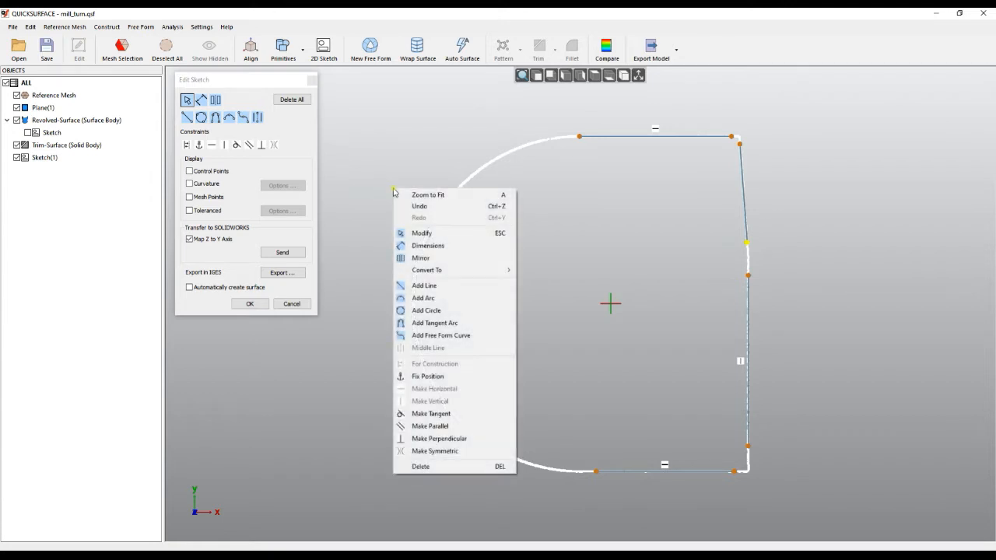
pyautogui.click(424, 323)
pyautogui.click(580, 136)
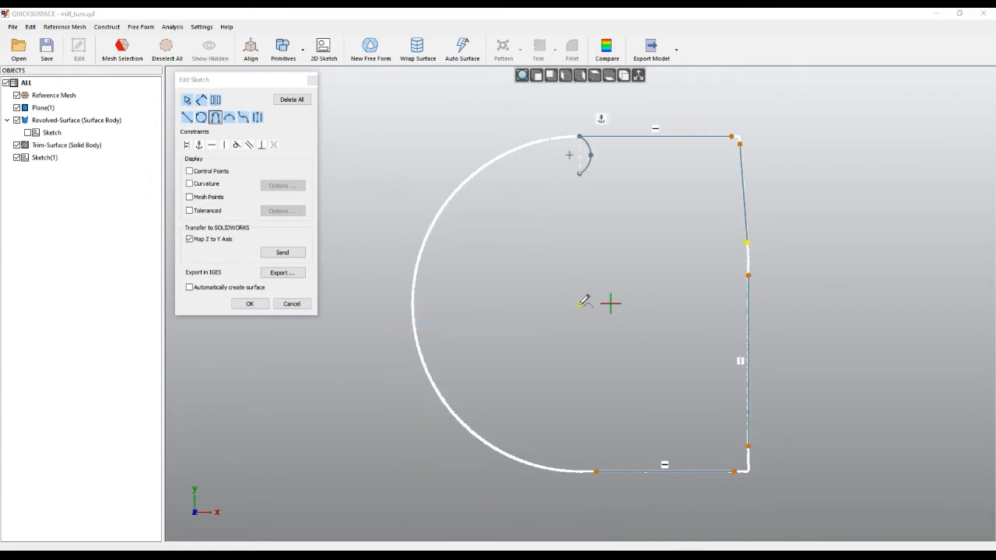
pyautogui.click(598, 466)
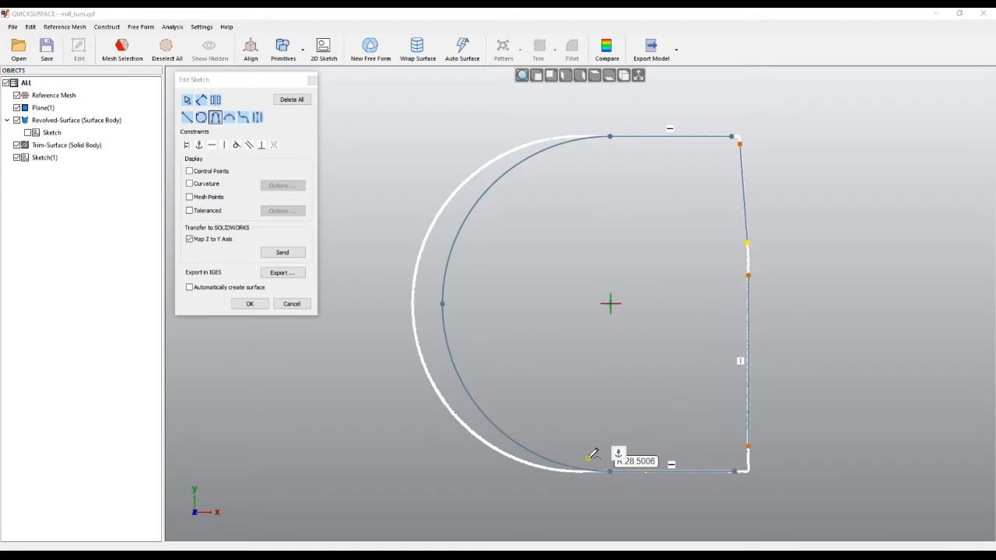
pyautogui.click(421, 333)
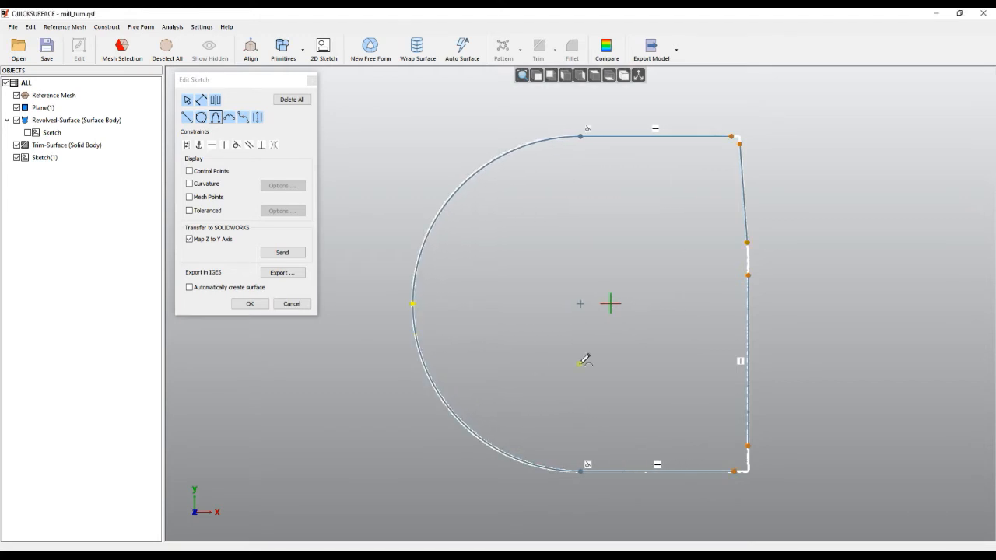
pyautogui.scroll(3, 772, 133)
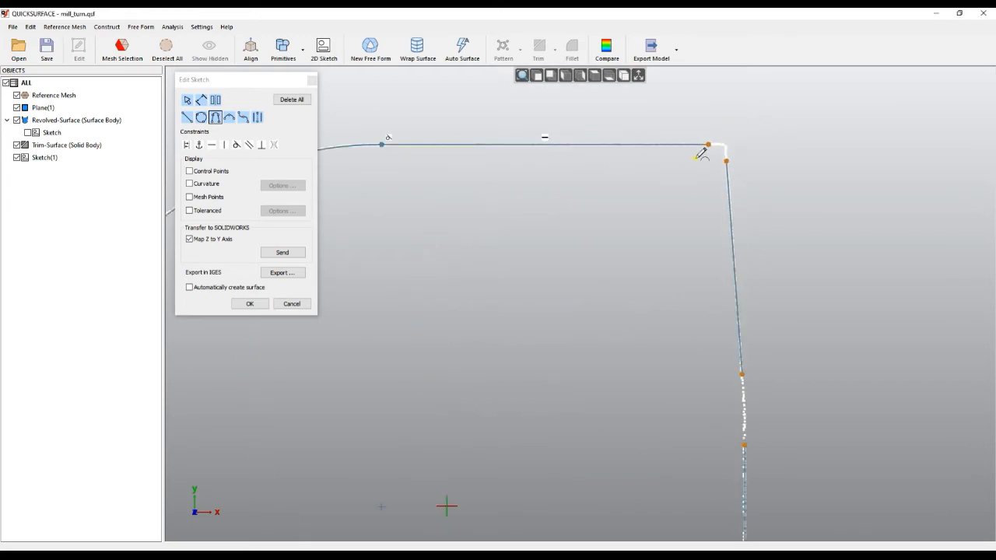
# Join the open line ends at the three corners of the profile to close the D-shaped outline, and accept the sketch
pyautogui.press('Escape')
pyautogui.moveTo(727, 162); pyautogui.dragTo(726, 160)
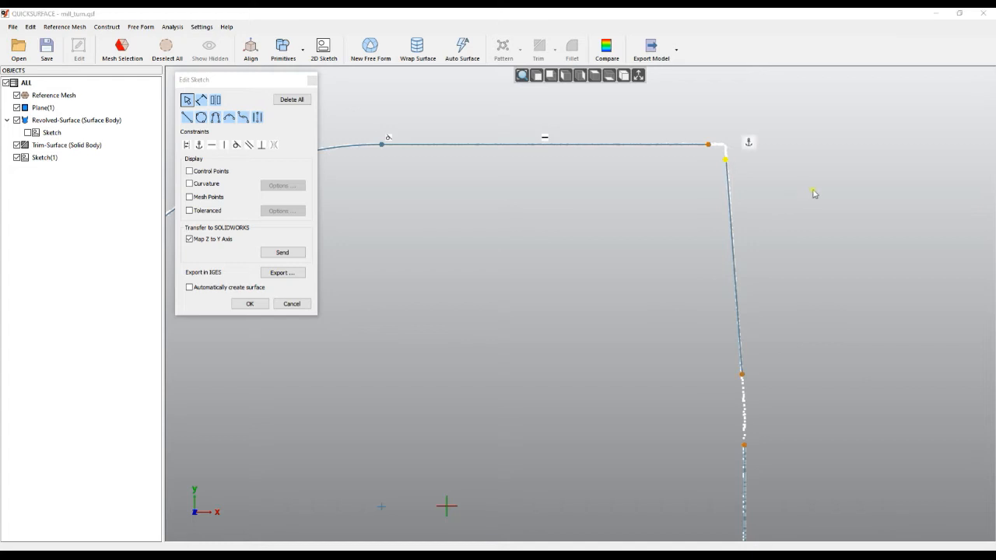
pyautogui.click(794, 191)
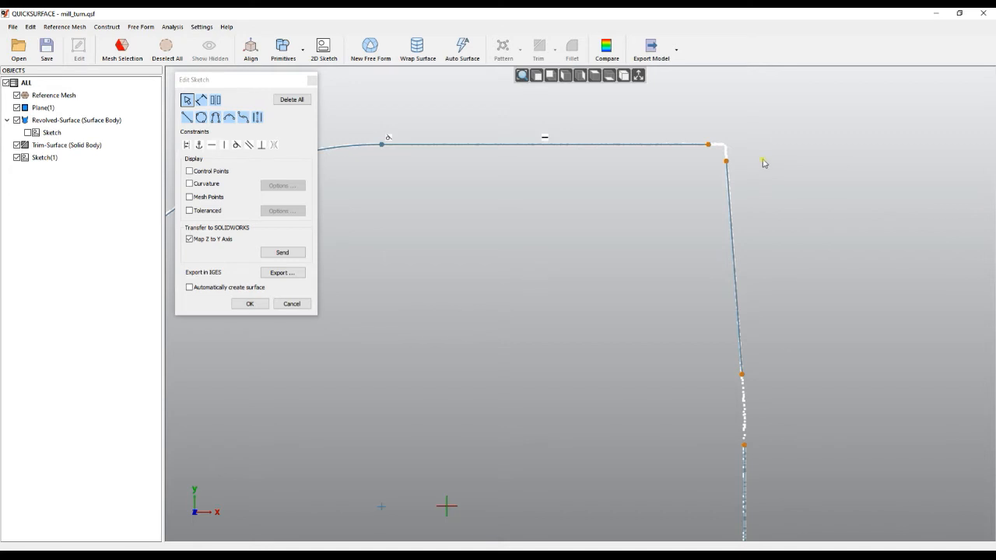
pyautogui.moveTo(758, 140)
pyautogui.mouseDown()
pyautogui.moveTo(689, 136)
pyautogui.moveTo(734, 180)
pyautogui.moveTo(758, 185)
pyautogui.mouseUp()
pyautogui.scroll(-2, 740, 234)
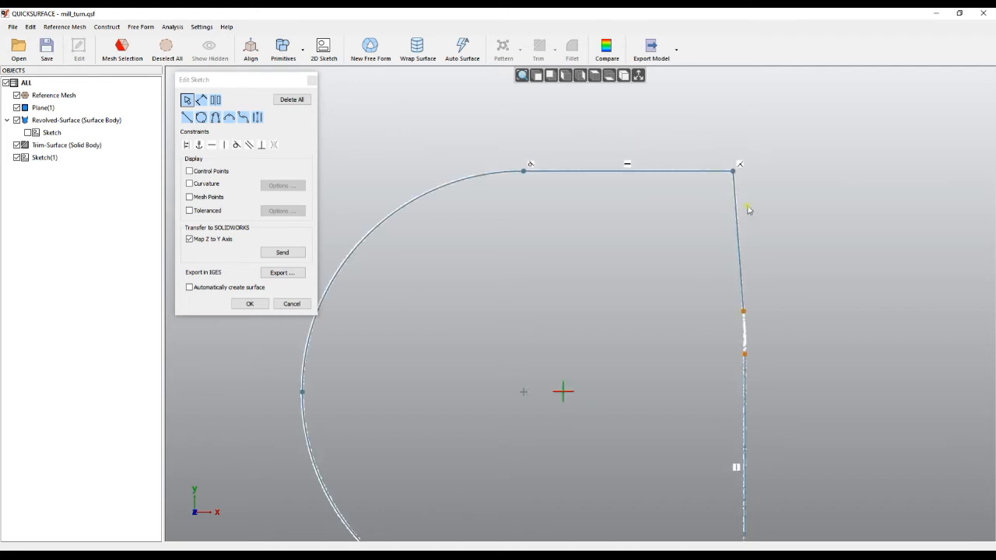
pyautogui.moveTo(760, 269)
pyautogui.mouseDown()
pyautogui.moveTo(729, 276)
pyautogui.moveTo(757, 304)
pyautogui.mouseUp()
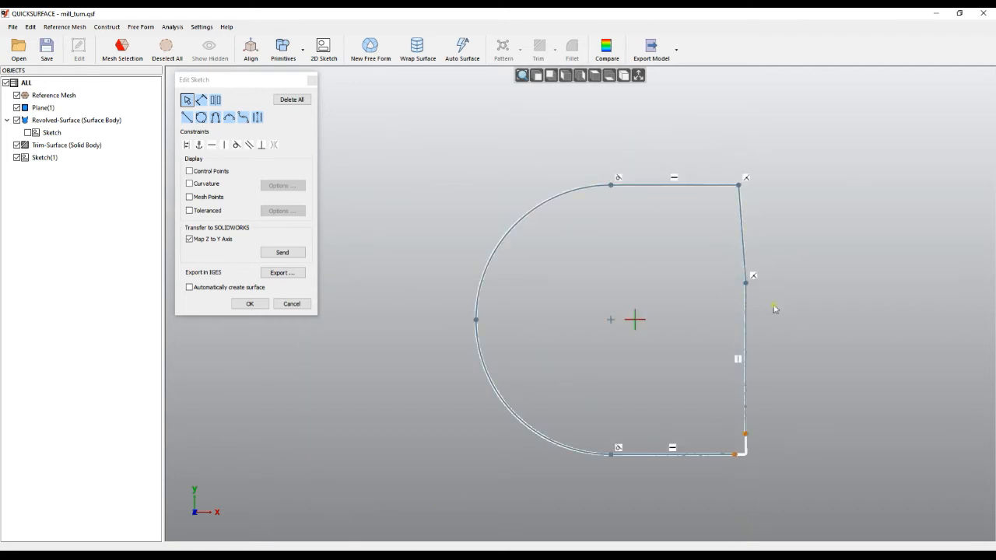
pyautogui.moveTo(780, 406)
pyautogui.mouseDown()
pyautogui.moveTo(749, 470)
pyautogui.moveTo(856, 465)
pyautogui.mouseUp()
pyautogui.click(250, 306)
# Extrude the D-shaped sketch from within the base disc's thickness up to about the housing's flat upper face
pyautogui.moveTo(490, 326); pyautogui.dragTo(455, 348, button='middle')
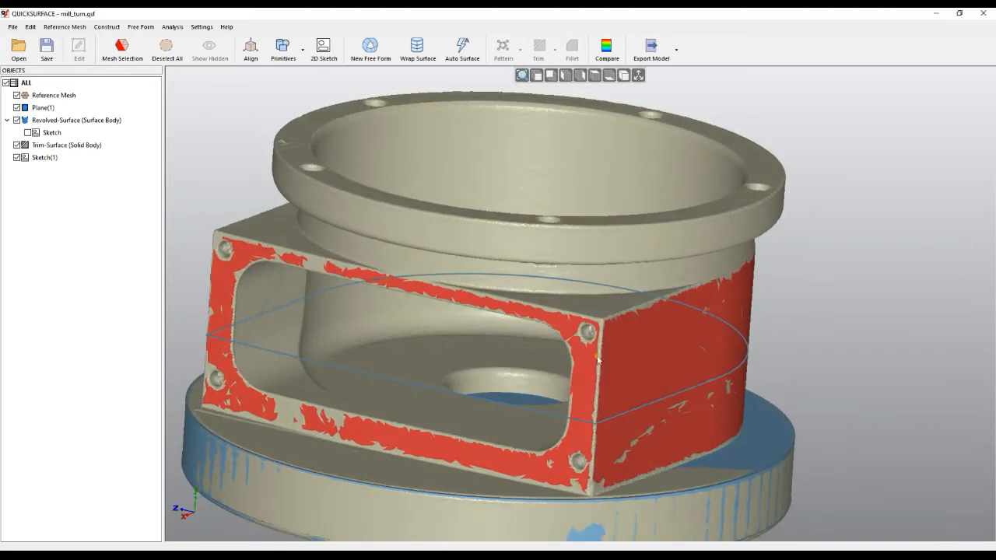
pyautogui.rightClick(42, 160)
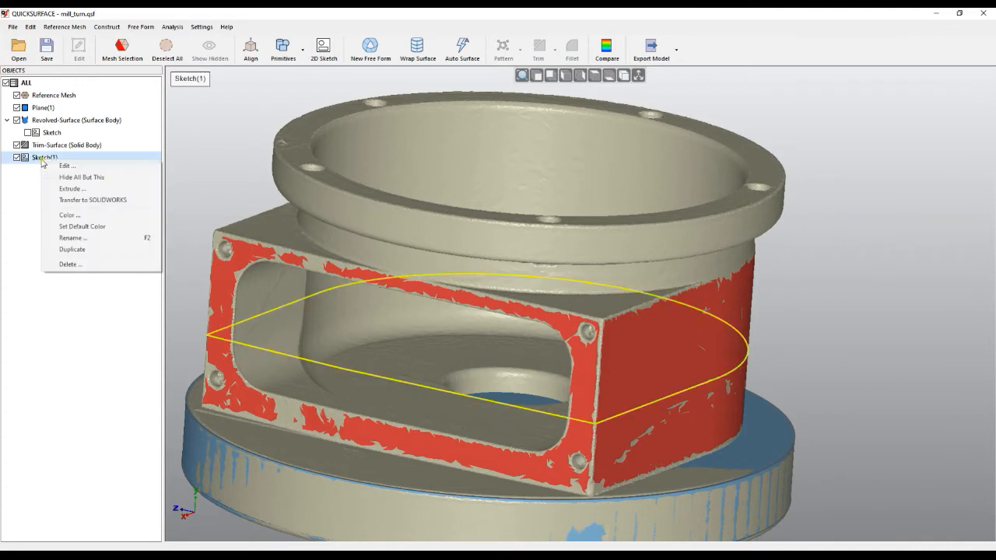
pyautogui.click(70, 188)
pyautogui.moveTo(481, 269); pyautogui.dragTo(463, 304)
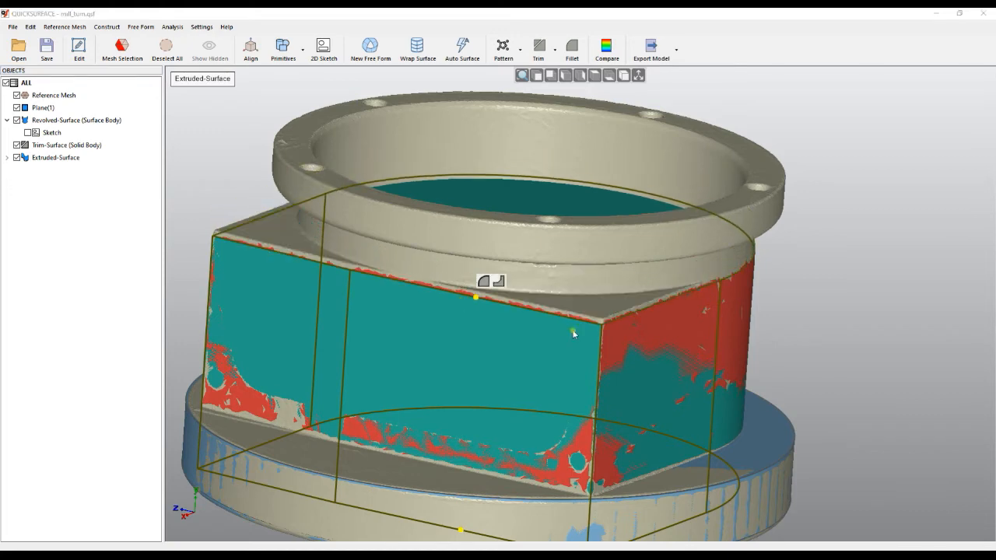
pyautogui.moveTo(489, 282); pyautogui.dragTo(660, 276, button='right')
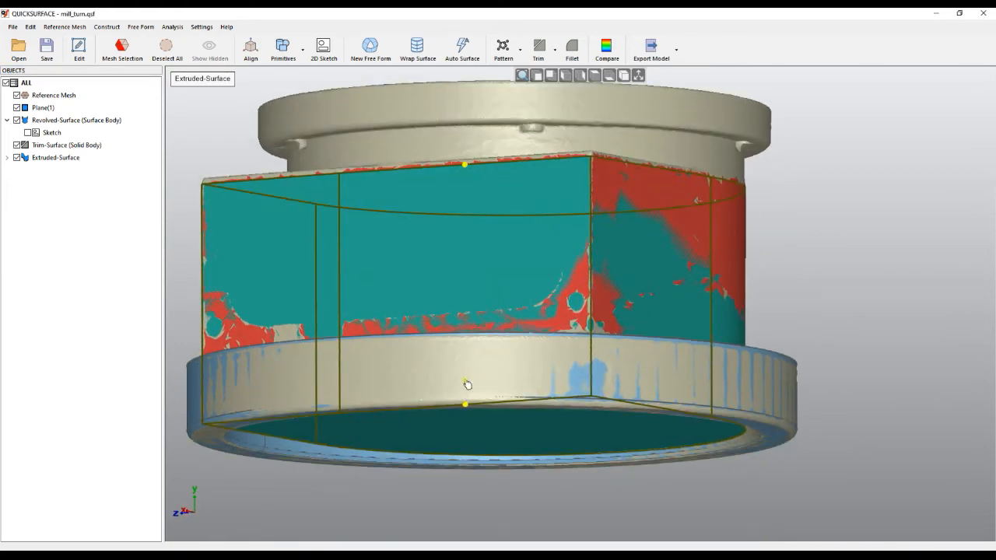
pyautogui.moveTo(467, 397); pyautogui.dragTo(471, 372)
pyautogui.moveTo(599, 350); pyautogui.dragTo(572, 400, button='right')
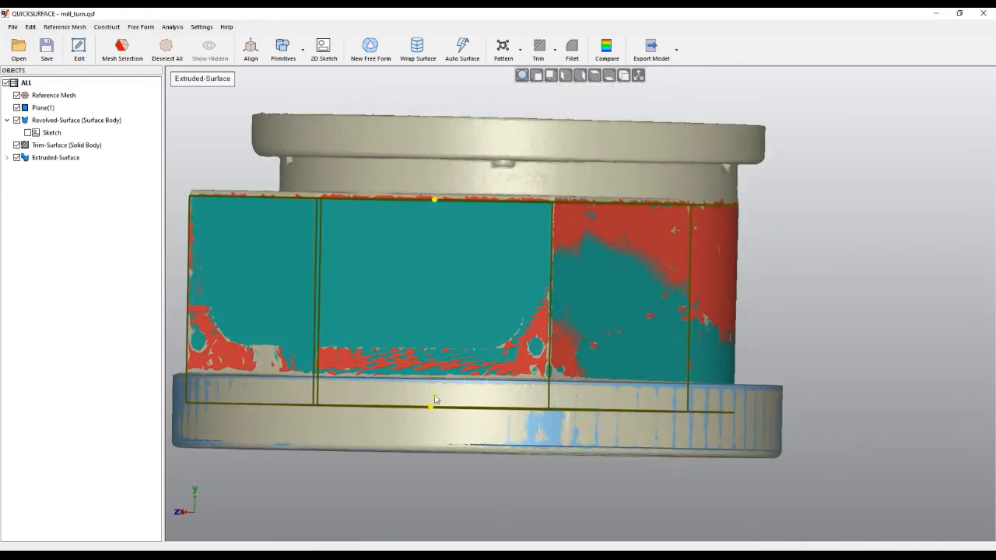
# Clear the mesh selection and lower the extrusion's upper end to slightly below the housing's flat upper face
pyautogui.click(166, 49)
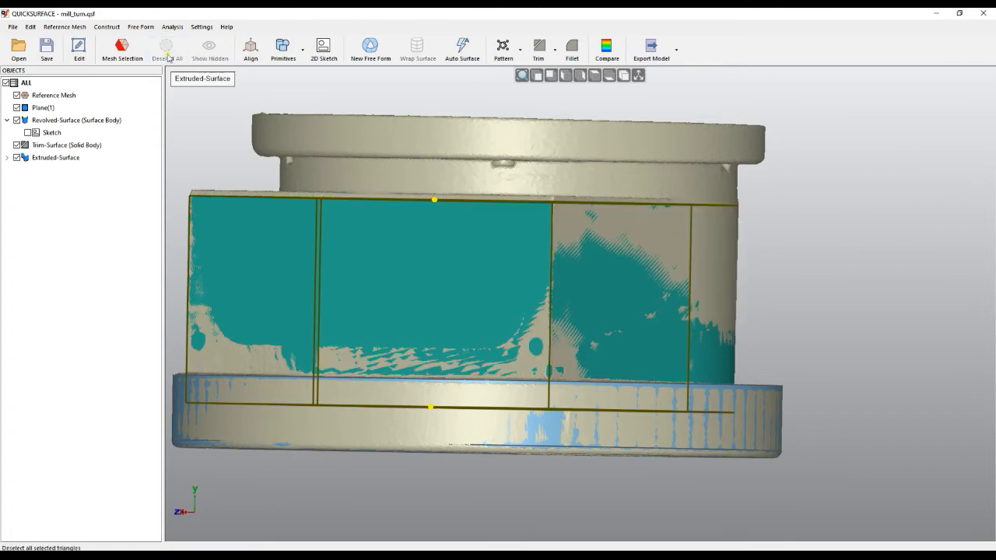
pyautogui.moveTo(454, 291)
pyautogui.mouseDown(button='right')
pyautogui.moveTo(552, 341)
pyautogui.moveTo(662, 350)
pyautogui.moveTo(470, 291)
pyautogui.mouseUp(button='right')
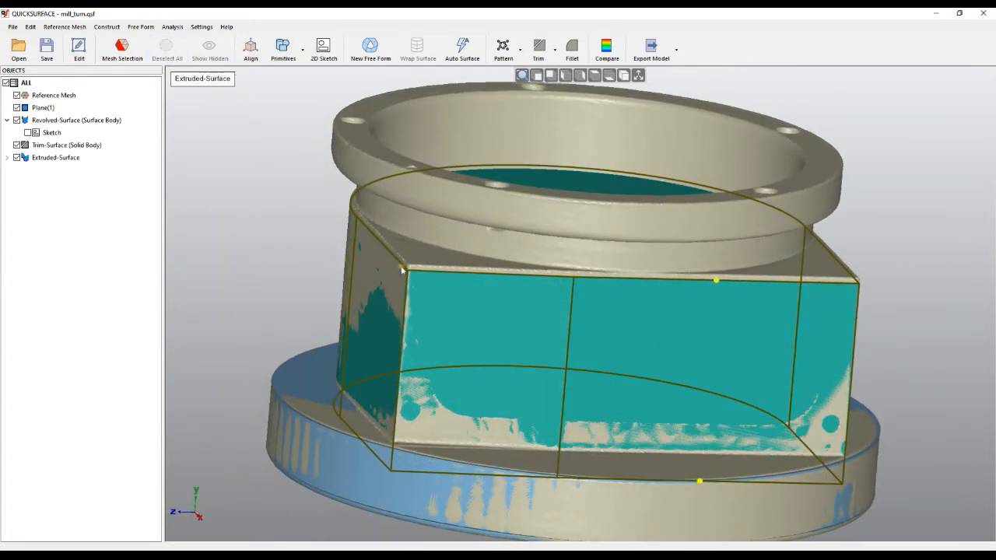
pyautogui.moveTo(716, 281); pyautogui.dragTo(716, 295)
# Select the two flat corner areas of the housing's upper face on the mesh with the Magic Wand and accept
pyautogui.moveTo(401, 378); pyautogui.dragTo(570, 383, button='right')
pyautogui.click(122, 49)
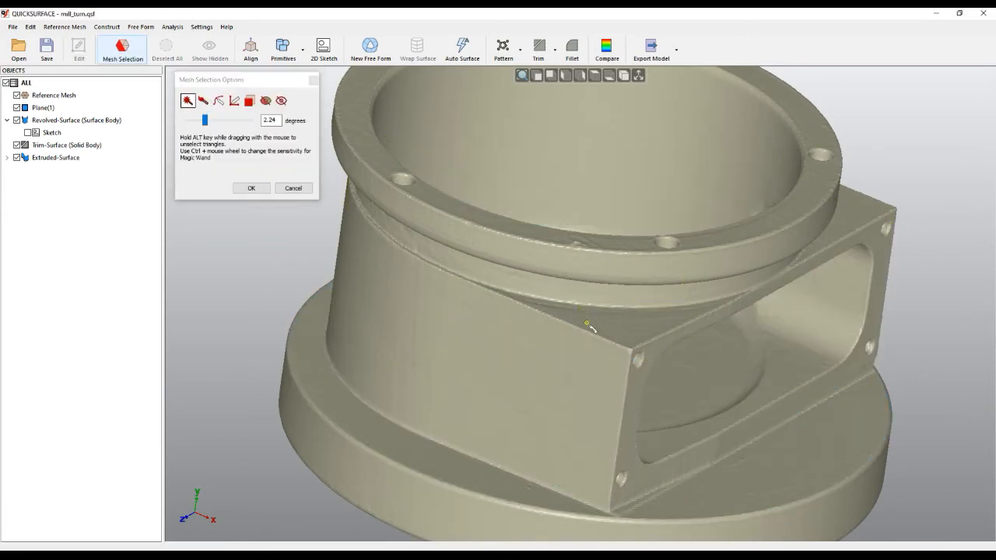
pyautogui.click(620, 329)
pyautogui.click(875, 223)
pyautogui.moveTo(428, 342); pyautogui.dragTo(621, 350, button='right')
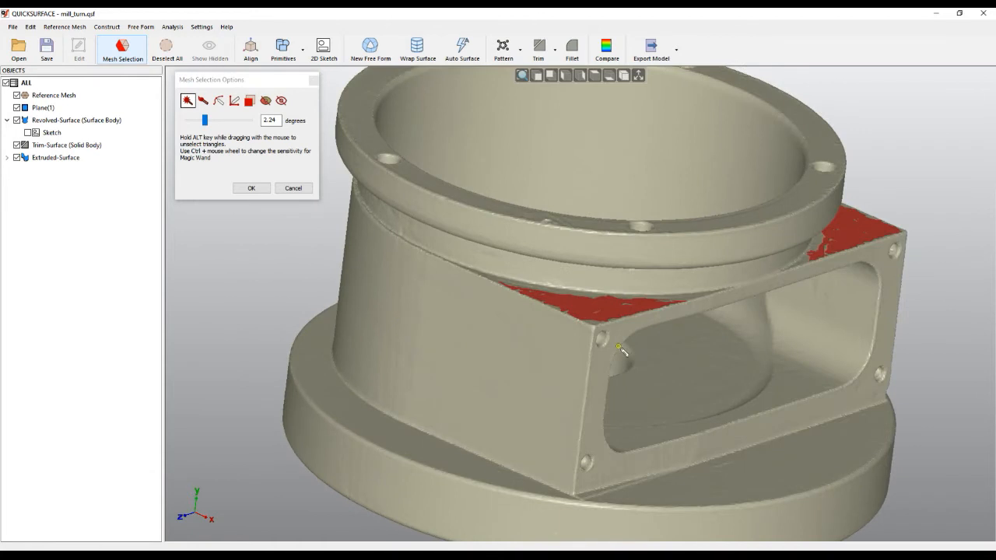
pyautogui.click(251, 187)
# Fit a plane to the selected points, constrained parallel to Front (OXZ), and extend it across the whole body
pyautogui.click(280, 53)
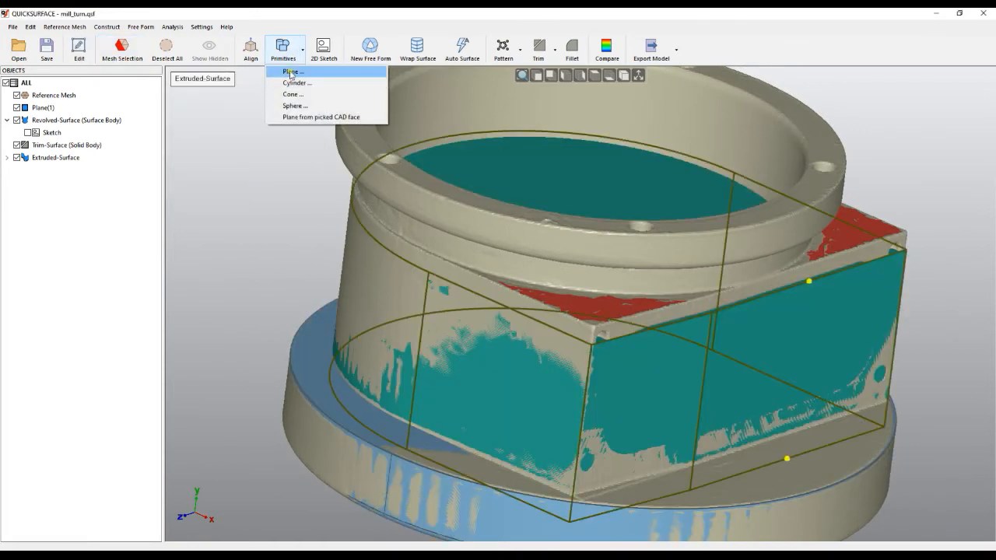
pyautogui.click(293, 71)
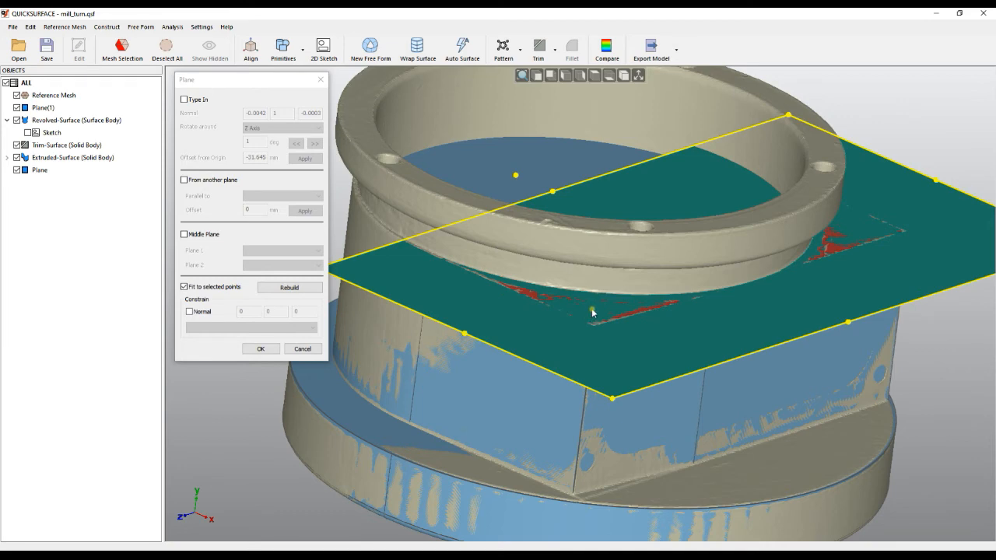
pyautogui.moveTo(605, 335); pyautogui.dragTo(667, 347, button='right')
pyautogui.scroll(-3, 667, 347)
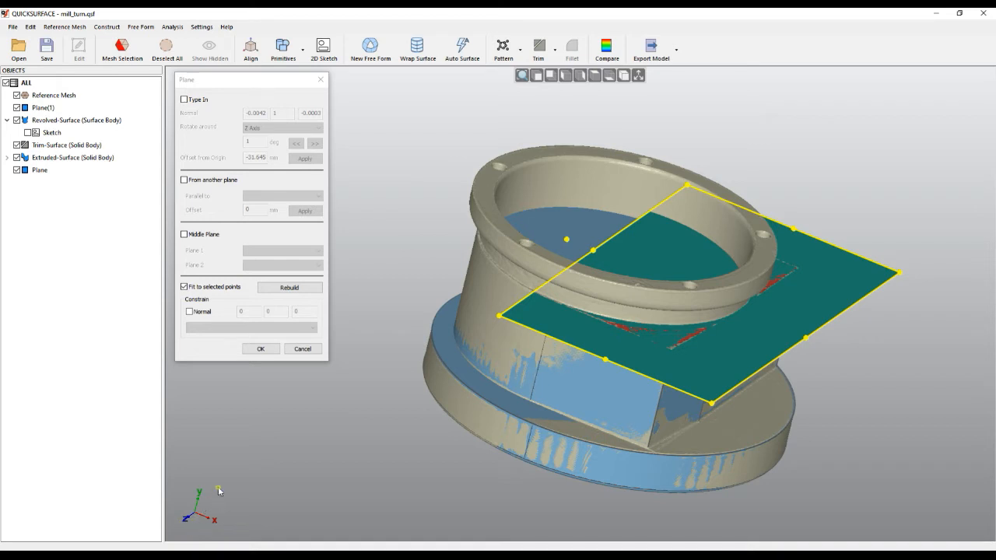
pyautogui.click(218, 329)
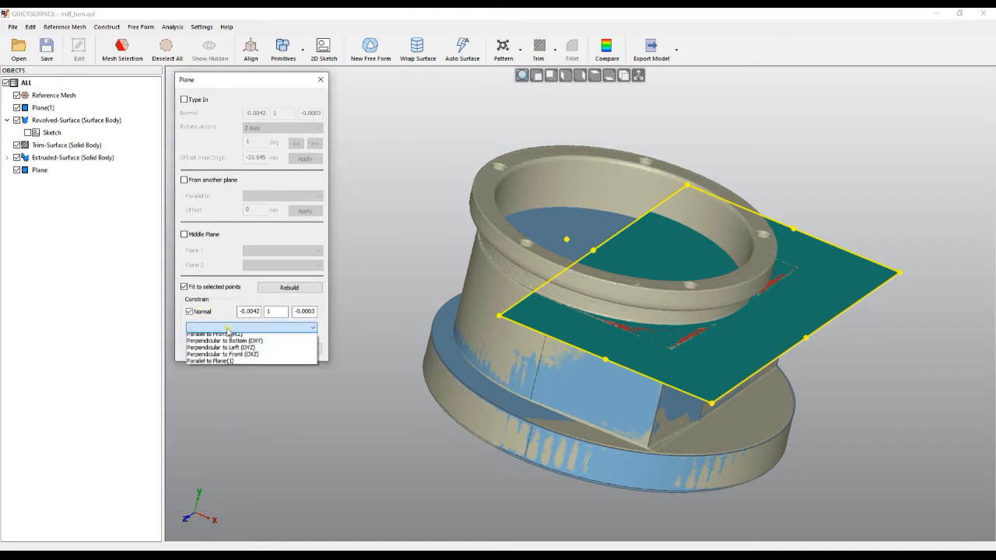
pyautogui.click(226, 350)
pyautogui.click(595, 257)
pyautogui.moveTo(595, 257); pyautogui.dragTo(429, 255)
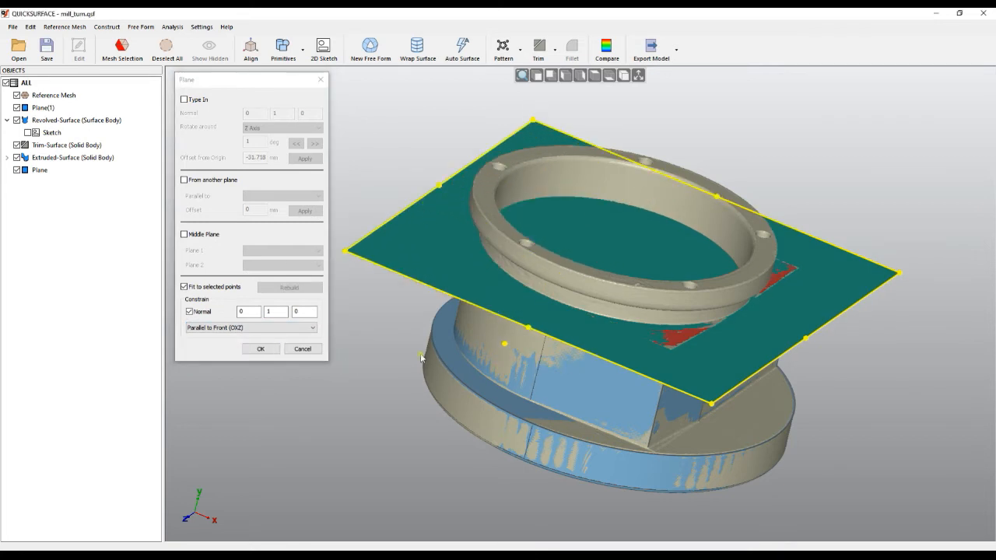
pyautogui.click(261, 349)
pyautogui.click(593, 400)
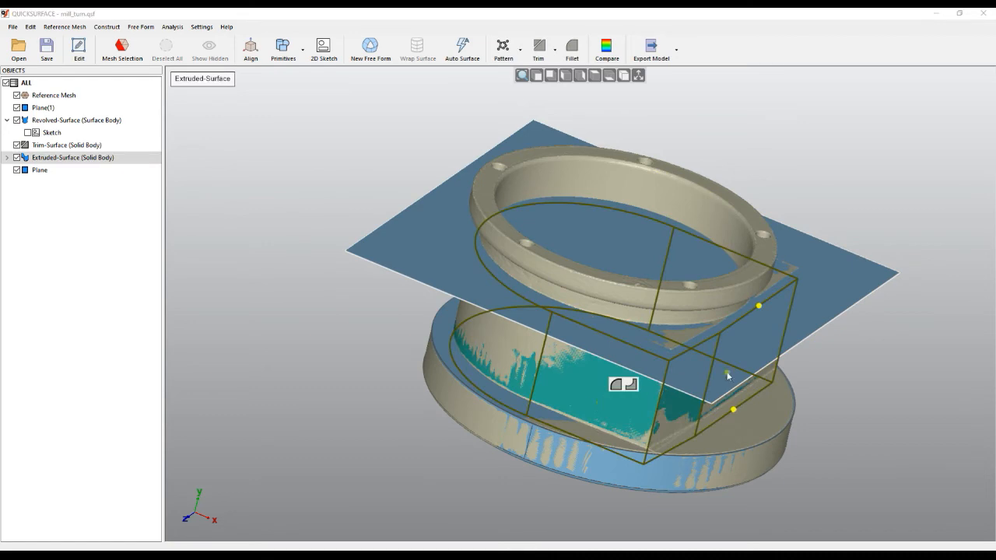
pyautogui.click(820, 326)
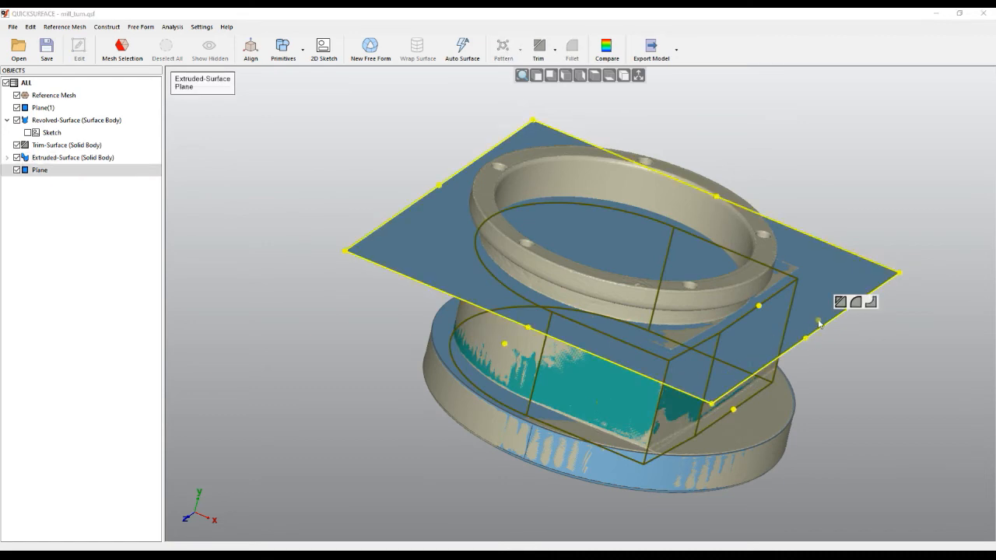
pyautogui.click(857, 302)
pyautogui.moveTo(723, 316); pyautogui.dragTo(716, 226, button='right')
pyautogui.press('Escape')
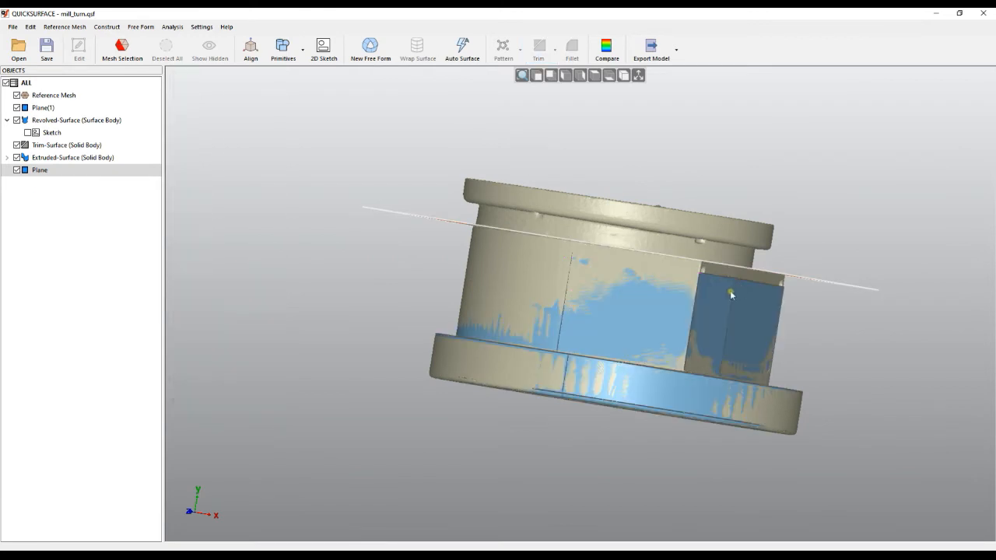
# Raise the upper end of the extruded body clearly above the fitted plane
pyautogui.click(732, 295)
pyautogui.click(765, 251)
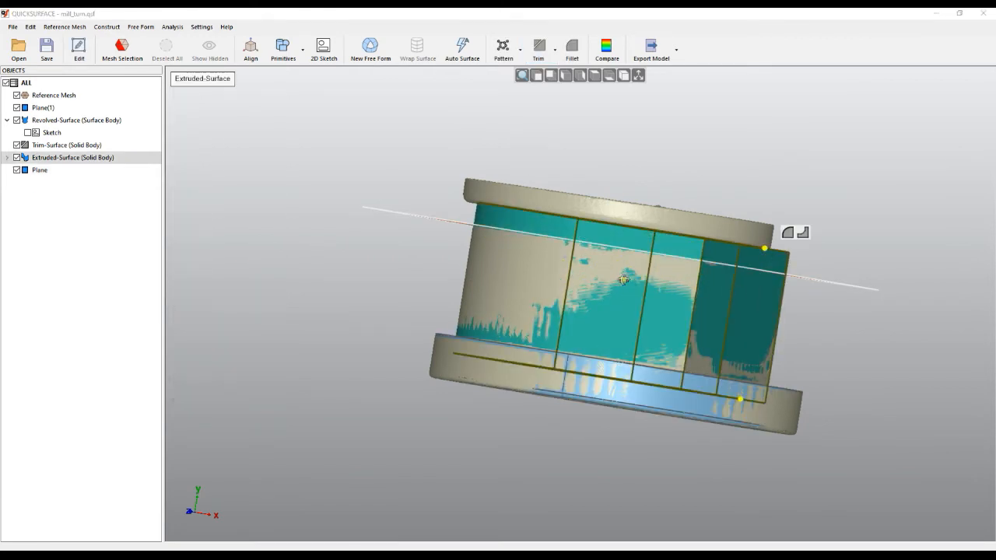
pyautogui.moveTo(621, 277); pyautogui.dragTo(611, 322, button='right')
# Trim the extruded body and the fitted plane against each other, keeping the part below the plane, and hide the reference mesh
pyautogui.click(422, 248)
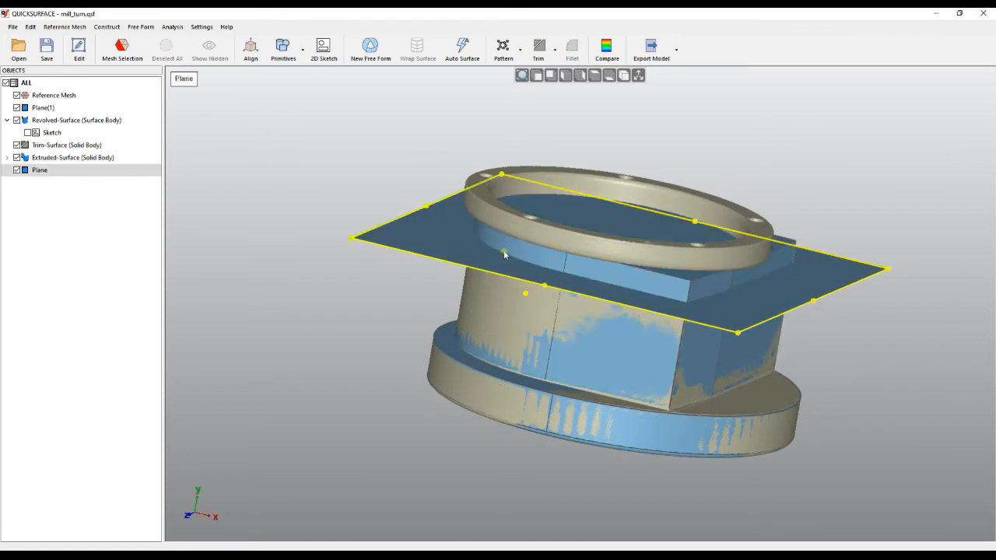
pyautogui.keyDown('shift'); pyautogui.click(503, 251); pyautogui.keyUp('shift')
pyautogui.click(526, 233)
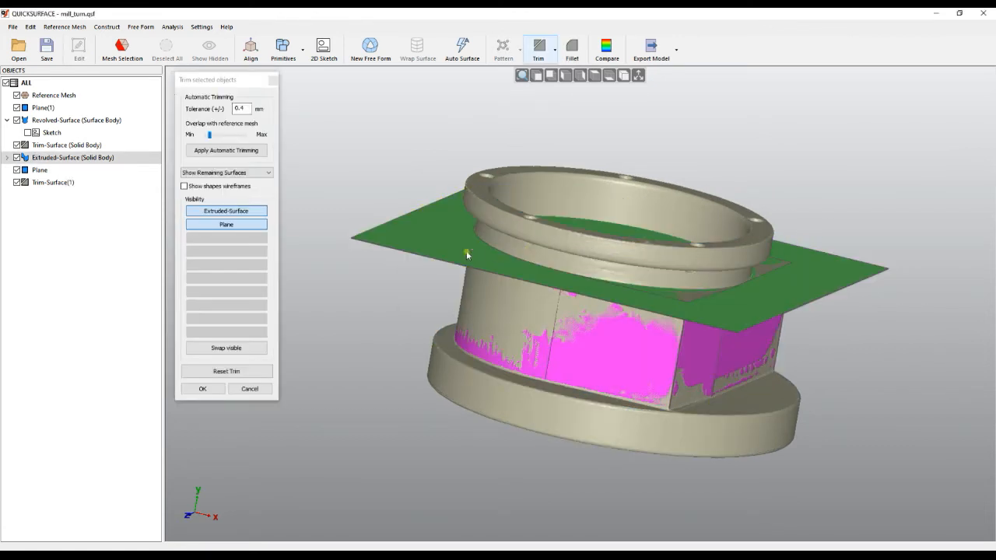
pyautogui.click(202, 388)
pyautogui.click(16, 95)
pyautogui.moveTo(460, 374); pyautogui.dragTo(470, 278, button='right')
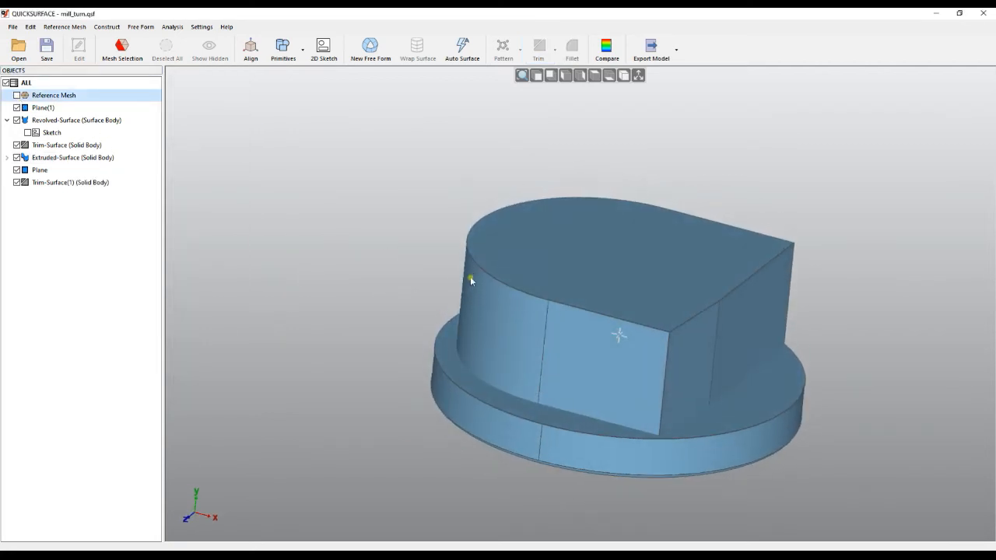
# Delete the newly trimmed D-shaped body and the fitted plane on top of it
pyautogui.click(44, 184)
pyautogui.rightClick(47, 183)
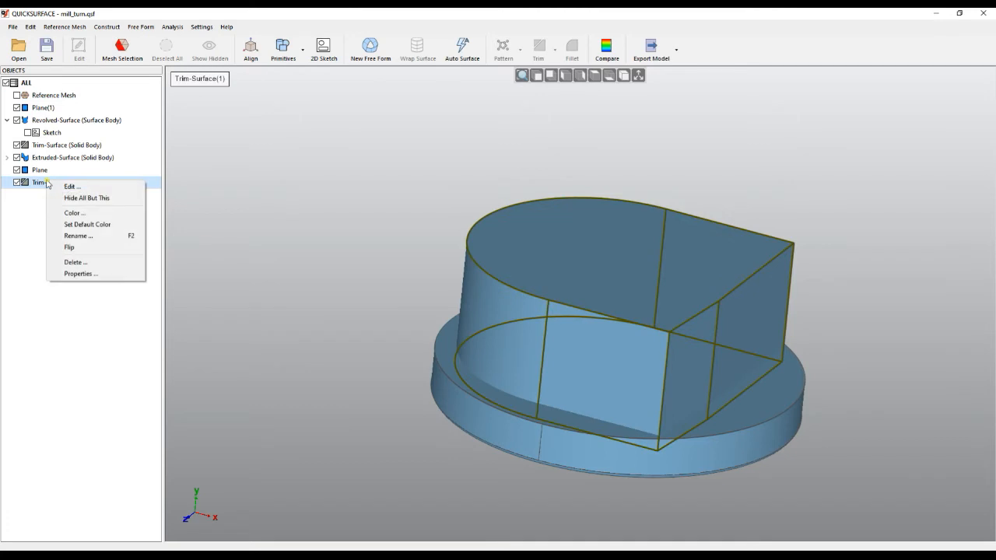
pyautogui.click(76, 263)
pyautogui.click(516, 308)
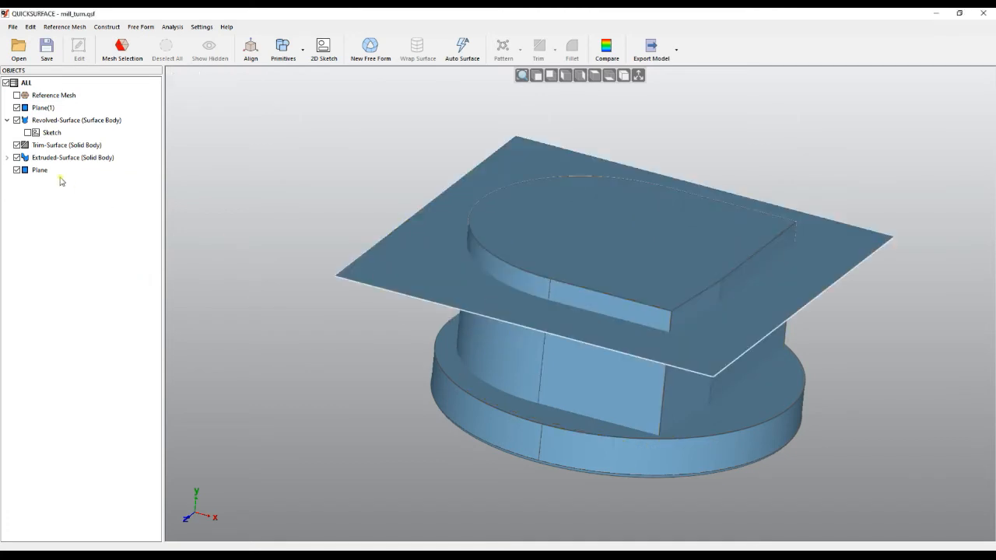
pyautogui.rightClick(45, 171)
pyautogui.click(75, 266)
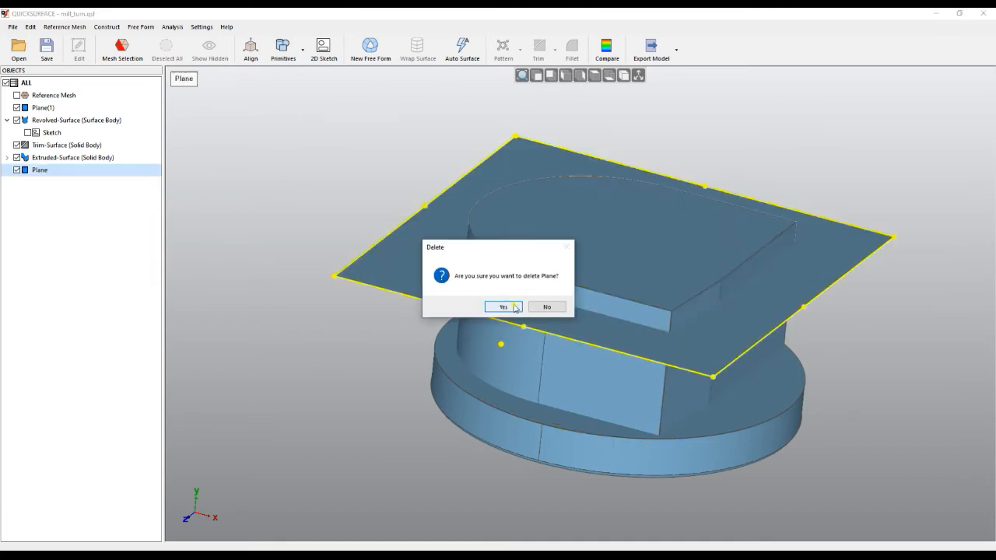
pyautogui.click(503, 307)
# Lower the extruded body's upper end to just below the housing's flat upper face and show the reference mesh again
pyautogui.click(601, 313)
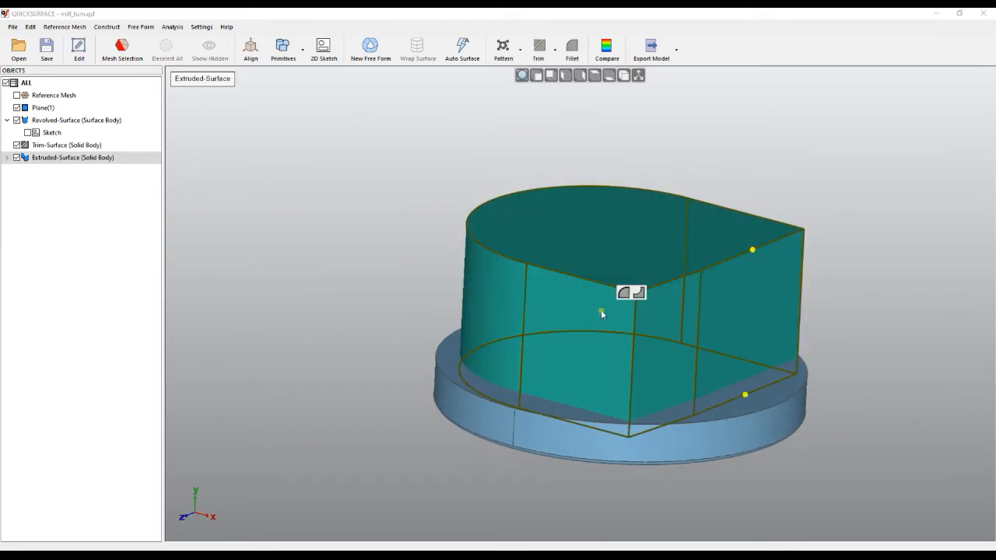
pyautogui.moveTo(757, 255); pyautogui.dragTo(748, 287)
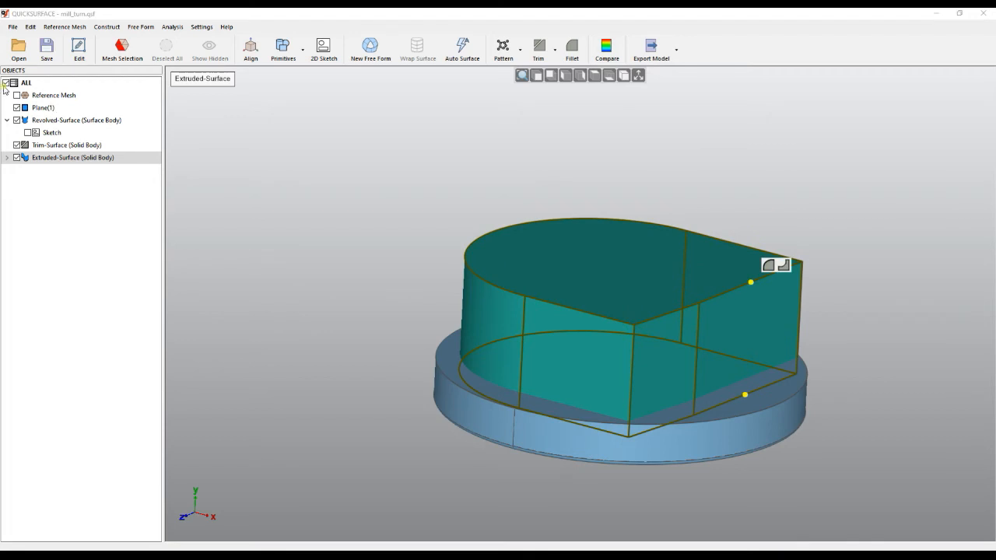
pyautogui.click(17, 95)
pyautogui.click(302, 189)
pyautogui.moveTo(414, 225); pyautogui.dragTo(512, 274, button='right')
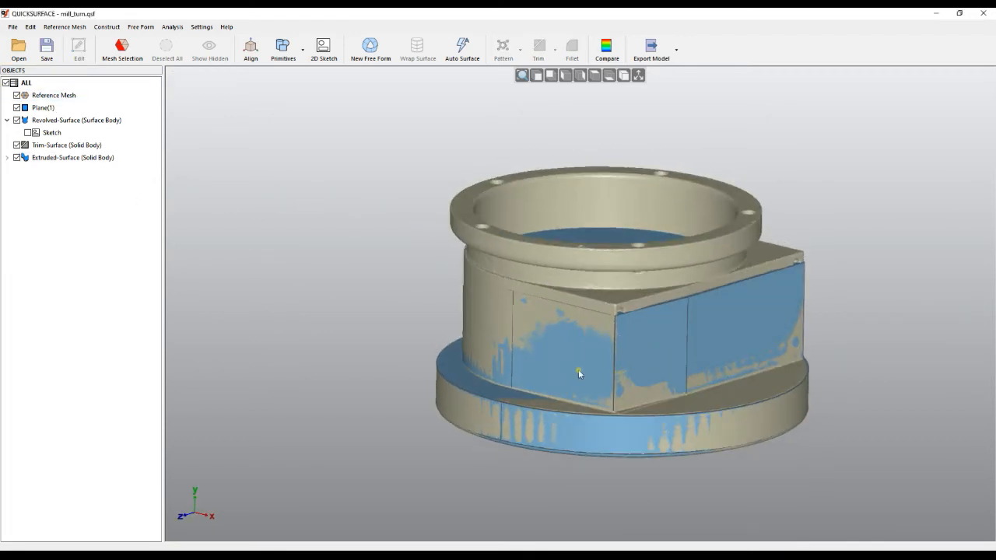
pyautogui.moveTo(627, 302); pyautogui.dragTo(619, 336, button='right')
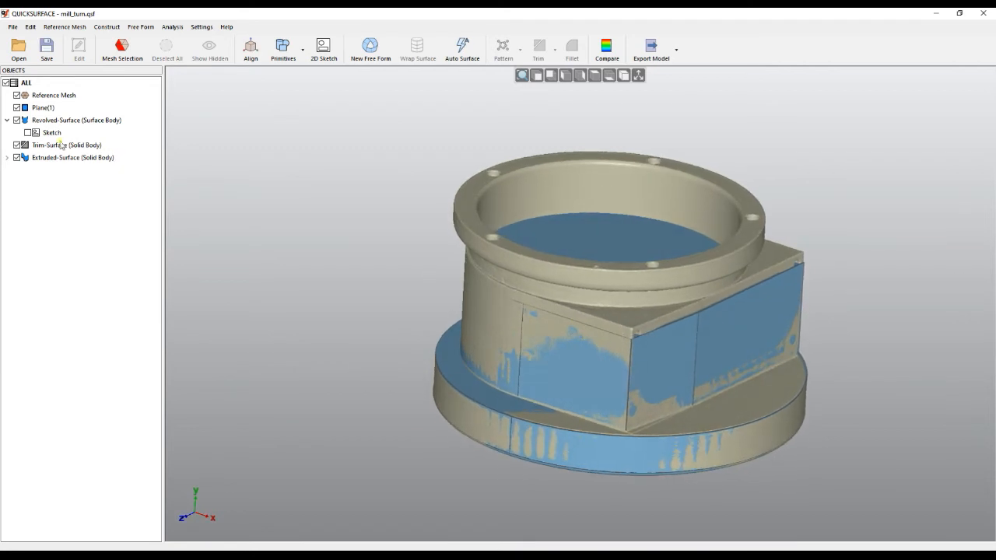
# Hide Plane(1), the revolved surface and the trimmed base disc, and select the extruded D-shaped body
pyautogui.click(16, 121)
pyautogui.click(17, 108)
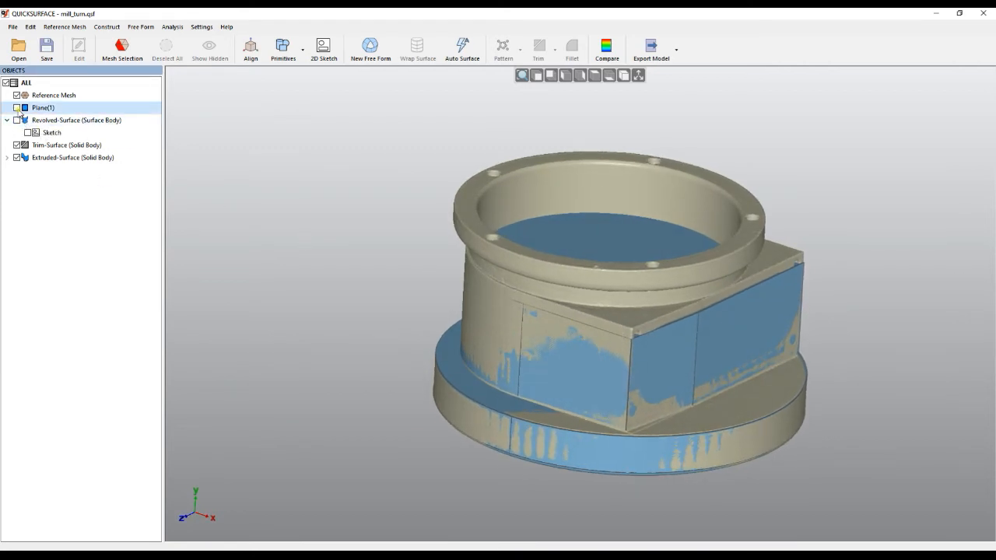
pyautogui.click(17, 146)
pyautogui.moveTo(526, 432); pyautogui.dragTo(725, 458, button='right')
pyautogui.moveTo(642, 428); pyautogui.dragTo(760, 420, button='right')
pyautogui.scroll(3, 685, 429)
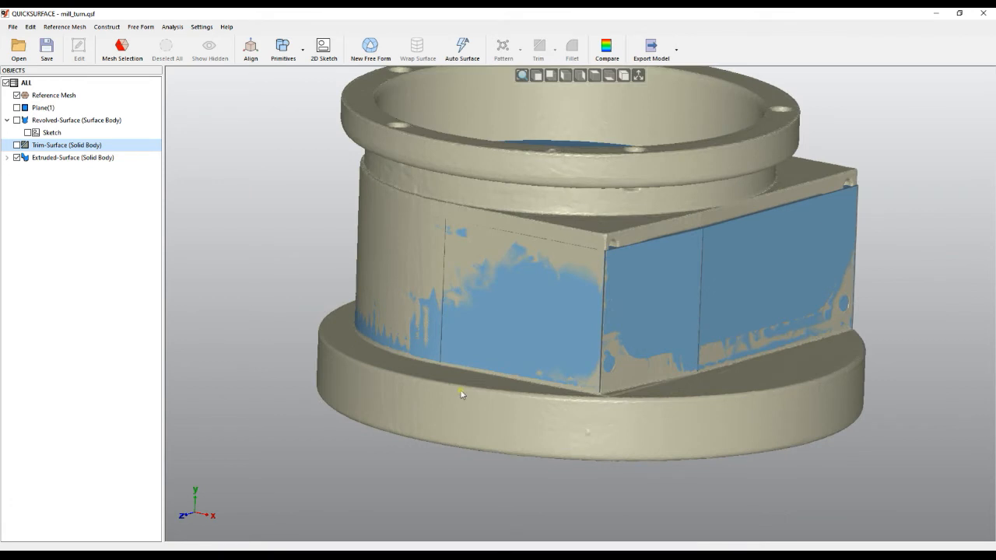
pyautogui.moveTo(463, 396); pyautogui.dragTo(470, 413, button='right')
pyautogui.click(652, 299)
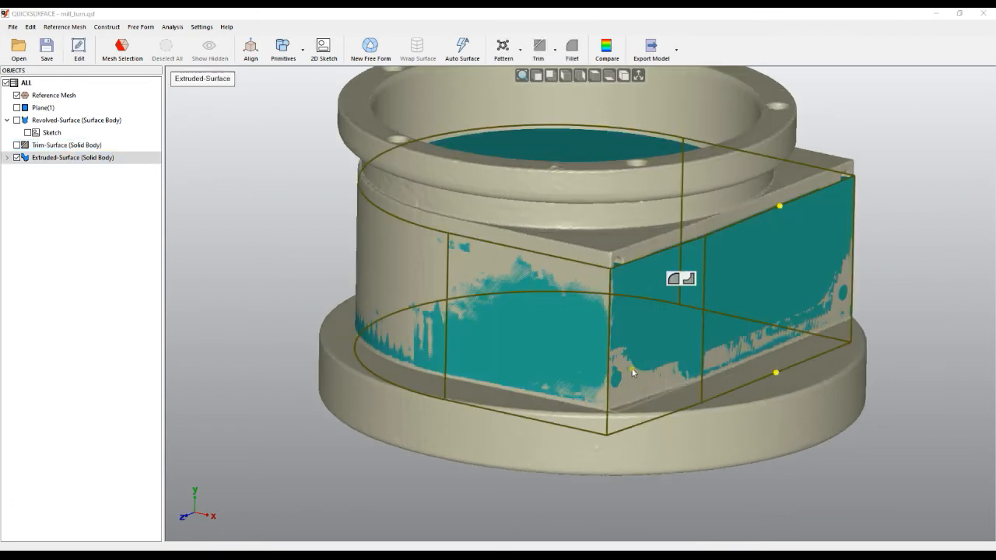
# Select the mesh triangles of the base flange's flat upper face all around the housing using the Magic Wand
pyautogui.moveTo(625, 372); pyautogui.dragTo(636, 387, button='right')
pyautogui.click(861, 427)
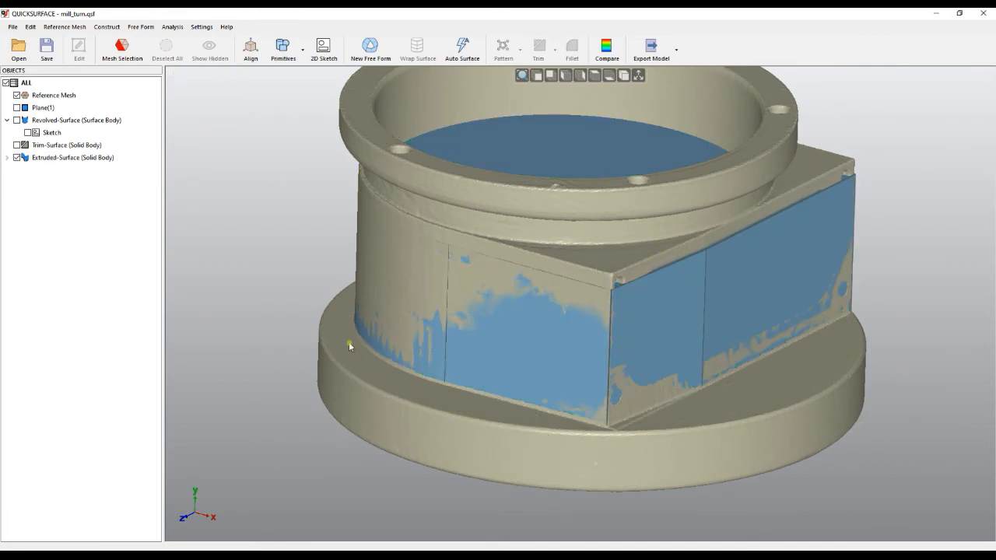
pyautogui.click(123, 48)
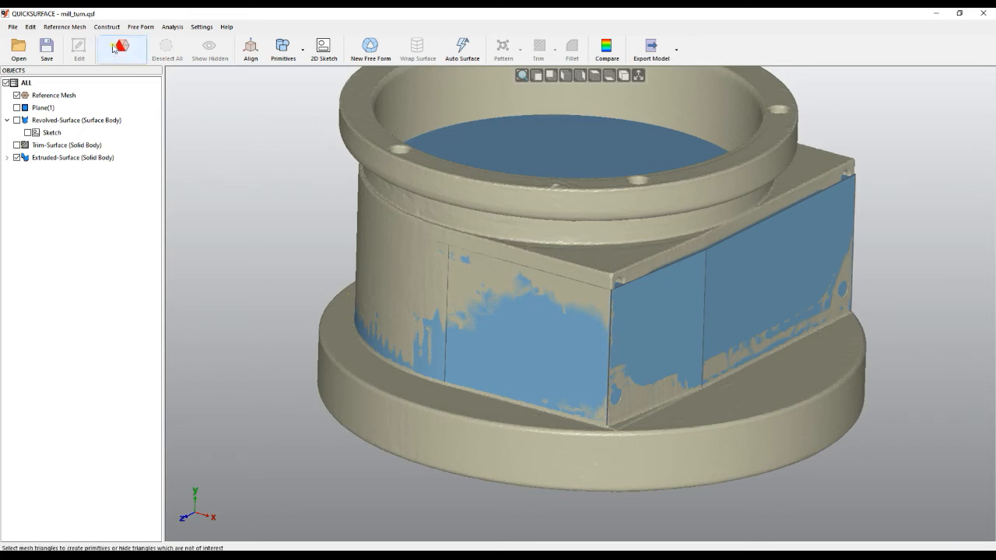
pyautogui.click(397, 378)
pyautogui.click(766, 411)
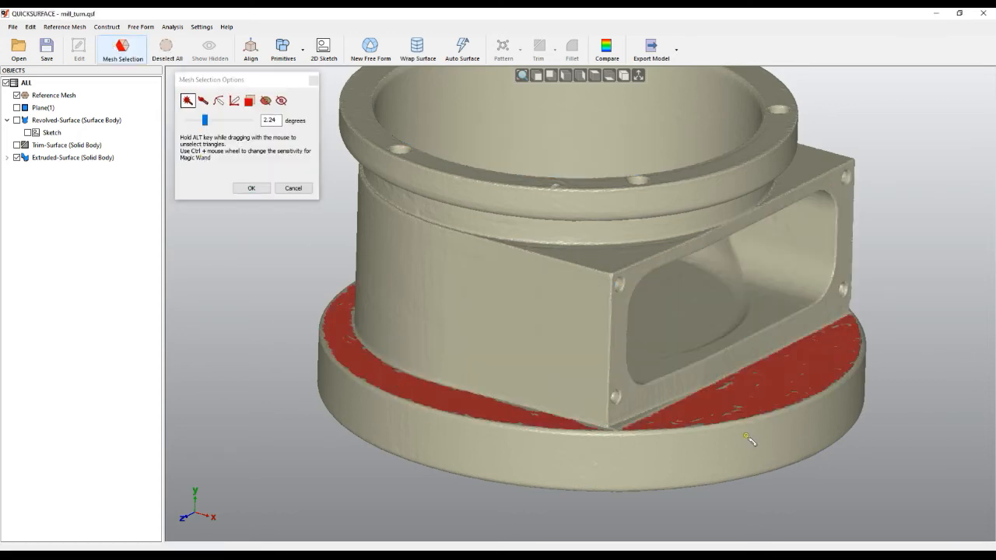
pyautogui.moveTo(831, 391); pyautogui.dragTo(402, 462, button='middle')
pyautogui.scroll(-5, 403, 462)
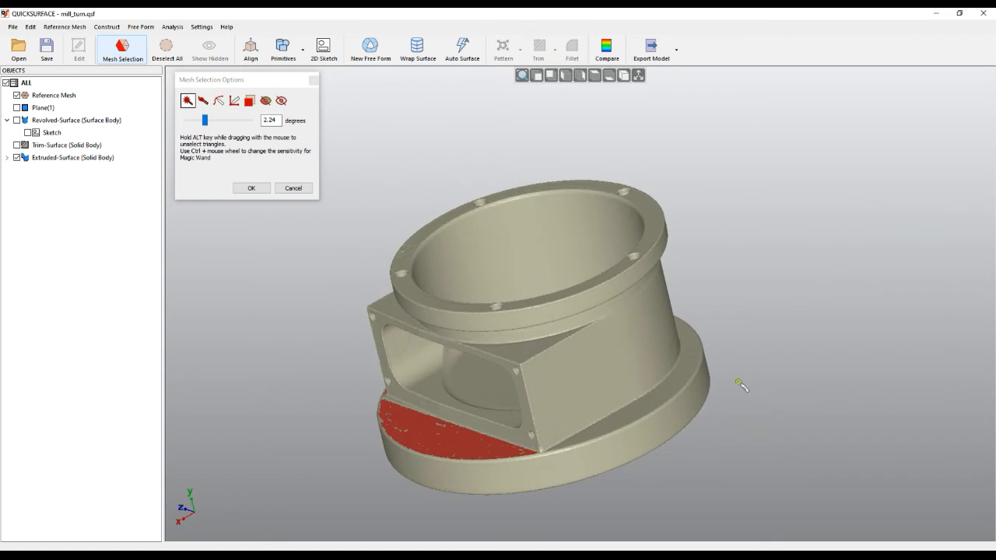
pyautogui.click(664, 393)
pyautogui.moveTo(745, 310); pyautogui.dragTo(706, 415, button='middle')
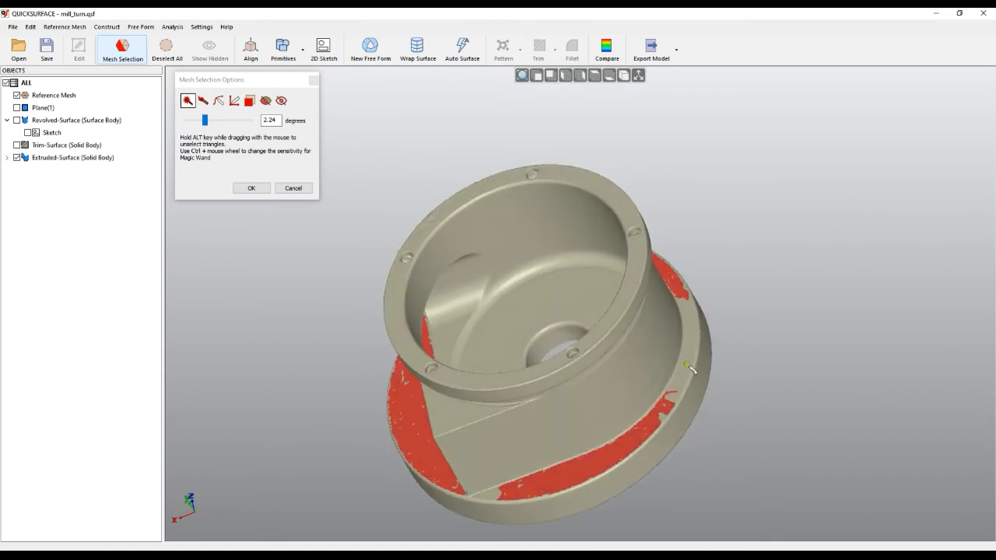
pyautogui.moveTo(556, 445); pyautogui.dragTo(539, 338, button='middle')
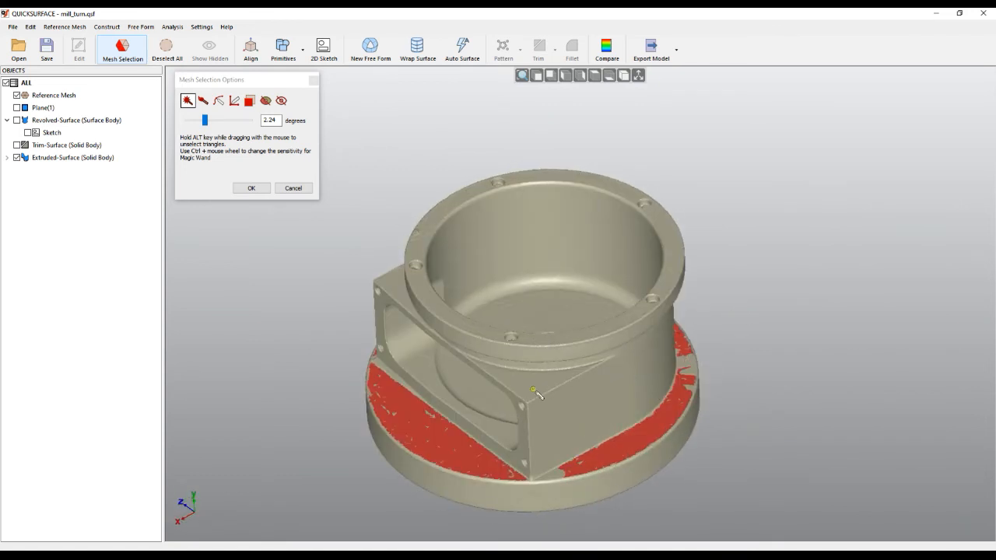
# Add both corner areas of the D-shaped housing's flat upper face to the mesh selection and accept it
pyautogui.click(392, 291)
pyautogui.click(498, 375)
pyautogui.moveTo(637, 355); pyautogui.dragTo(654, 517, button='middle')
pyautogui.scroll(3, 522, 458)
pyautogui.moveTo(635, 367); pyautogui.dragTo(641, 366, button='middle')
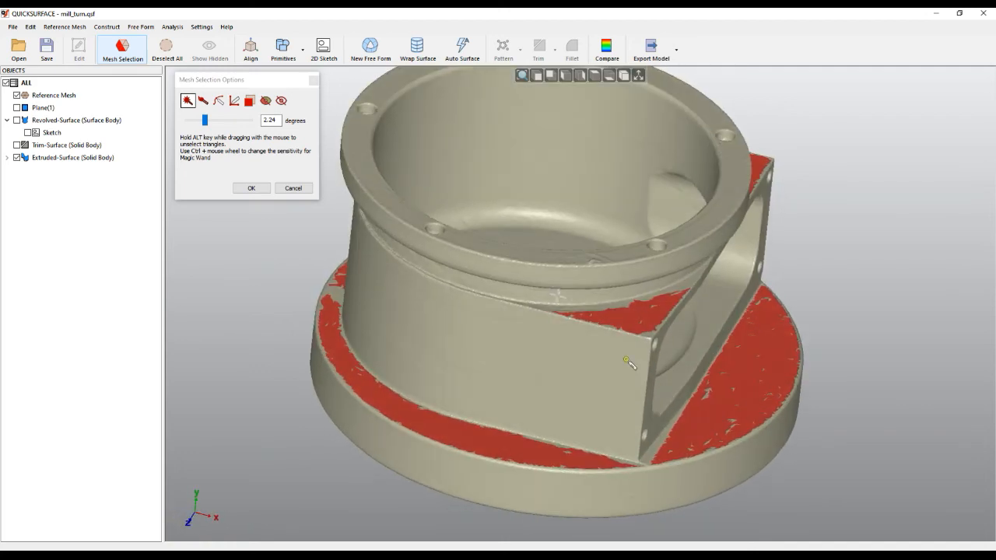
pyautogui.click(251, 188)
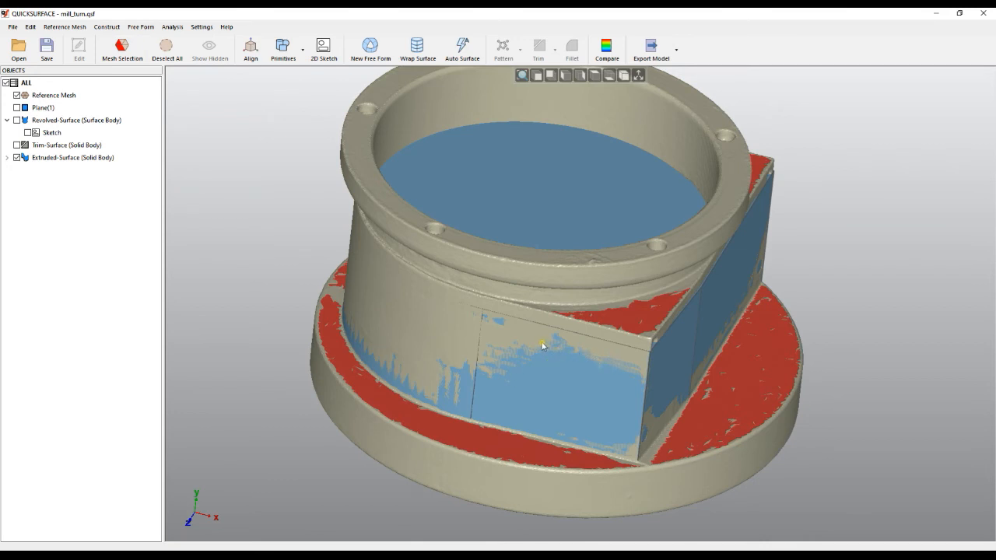
# Open the extruded D-shaped body's extrusion parameters for editing
pyautogui.rightClick(70, 159)
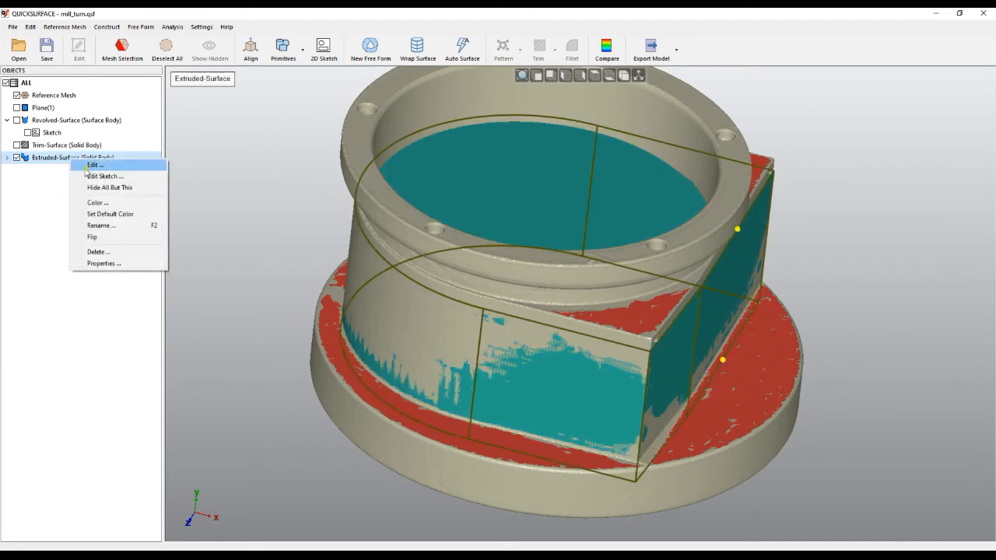
pyautogui.click(44, 178)
pyautogui.click(54, 162)
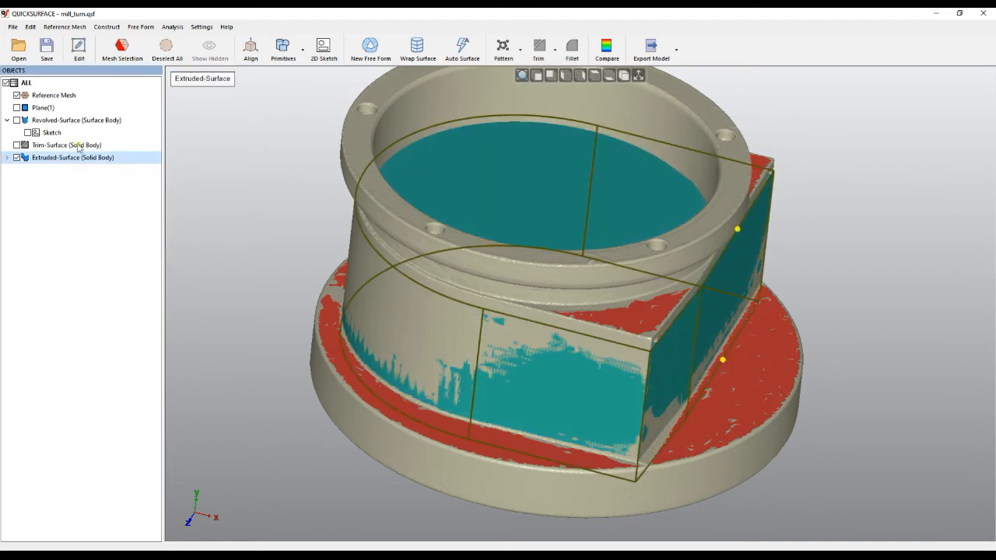
pyautogui.click(78, 53)
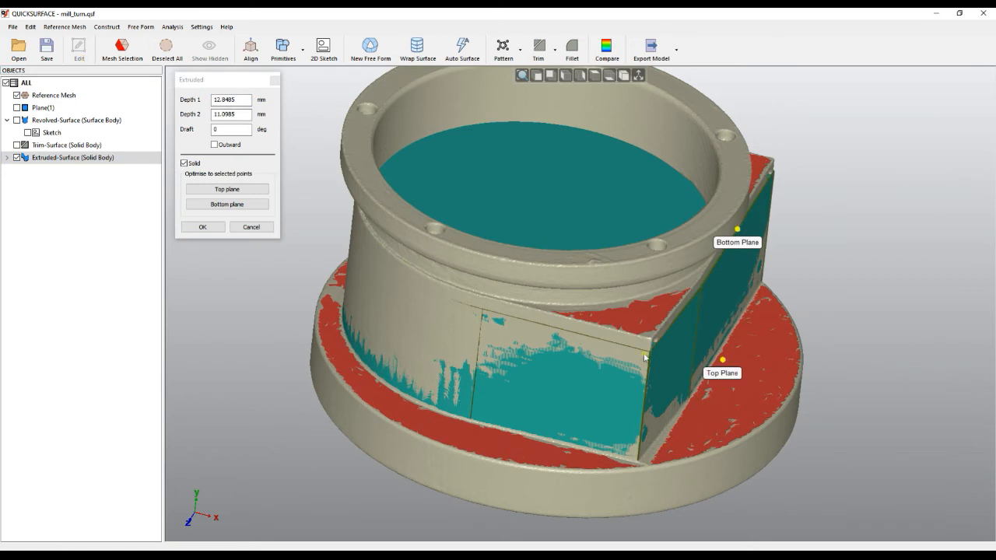
pyautogui.moveTo(599, 353); pyautogui.dragTo(509, 352, button='right')
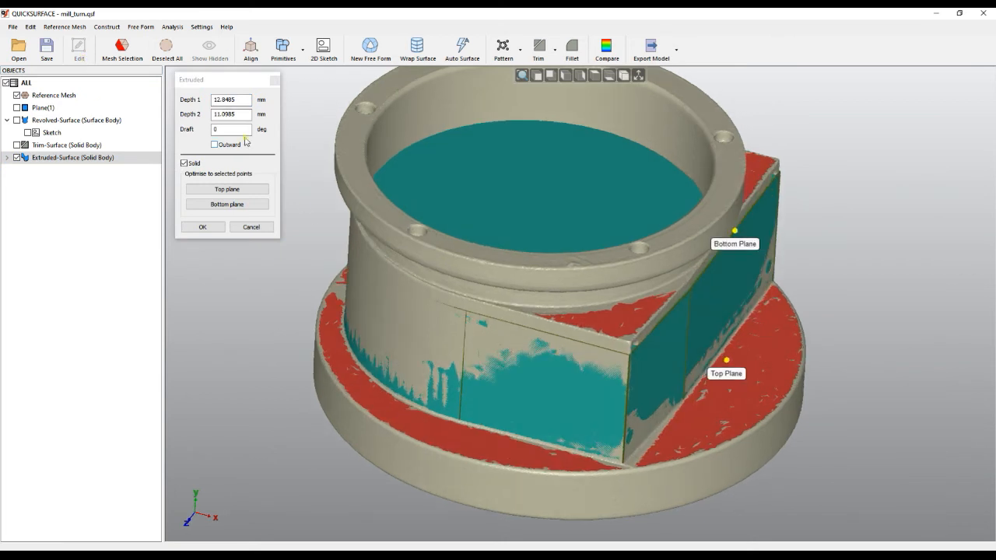
# Turn the extrusion's Solid option off to look at the open body, and turn it back on
pyautogui.click(184, 163)
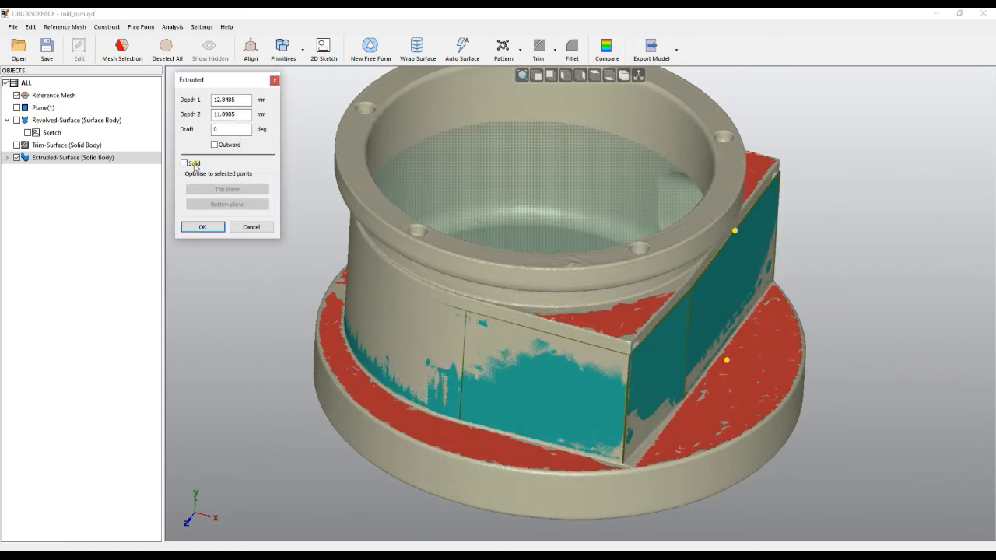
pyautogui.scroll(4, 488, 193)
pyautogui.scroll(-5, 599, 250)
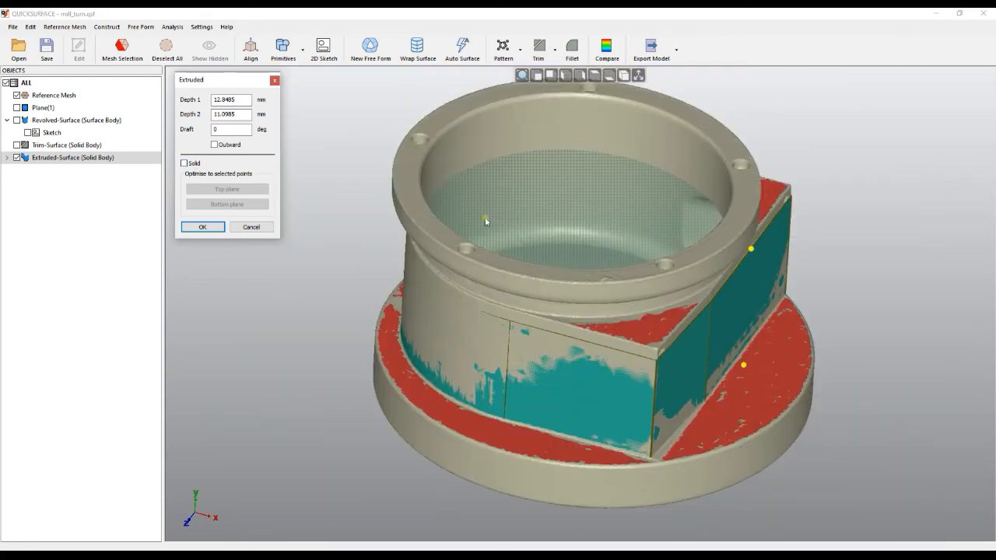
pyautogui.click(186, 163)
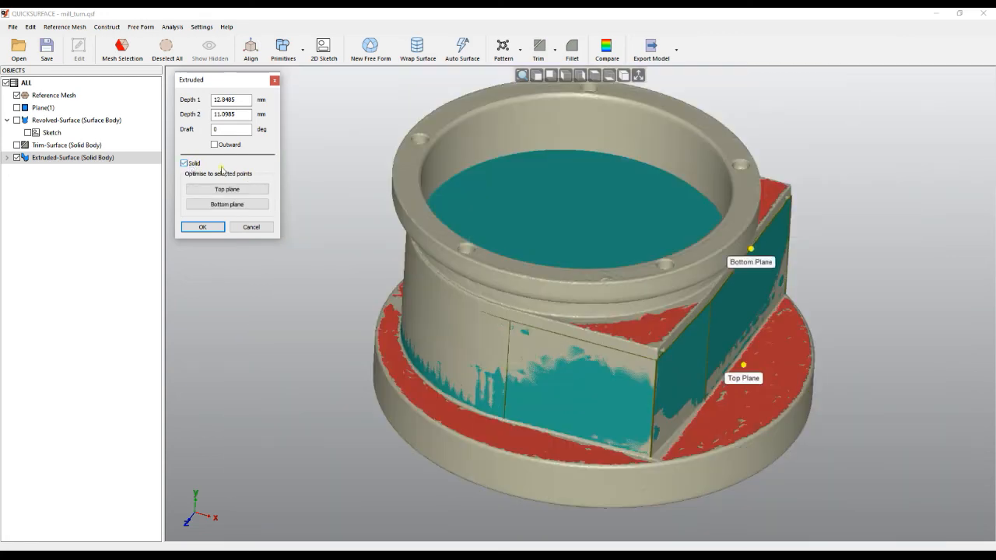
# Extend the extrusion's lower end down into the base flange, to a Depth 1 of about 14.74 mm
pyautogui.moveTo(592, 272); pyautogui.dragTo(588, 189)
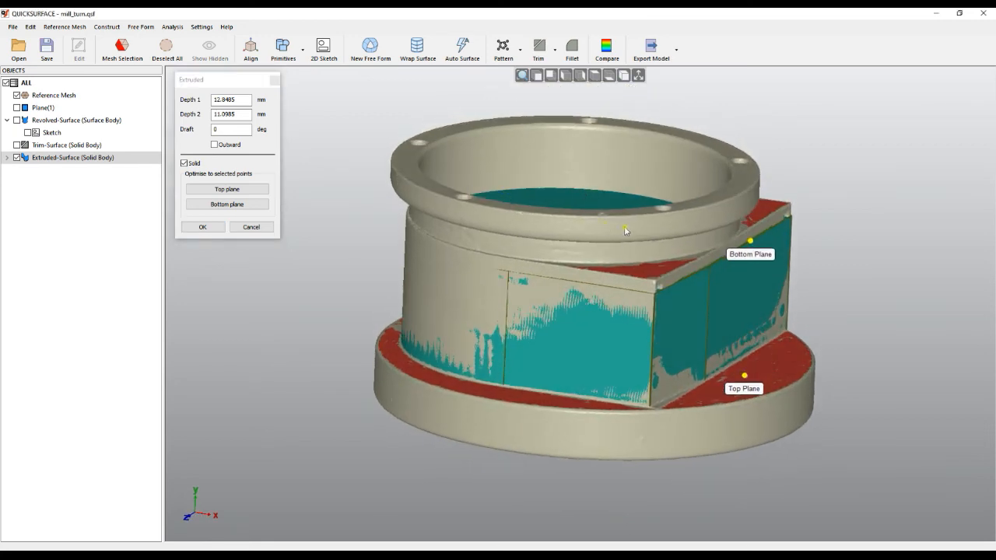
pyautogui.moveTo(746, 380); pyautogui.dragTo(745, 412)
pyautogui.moveTo(568, 460); pyautogui.dragTo(569, 340, button='middle')
pyautogui.moveTo(698, 399); pyautogui.dragTo(698, 374)
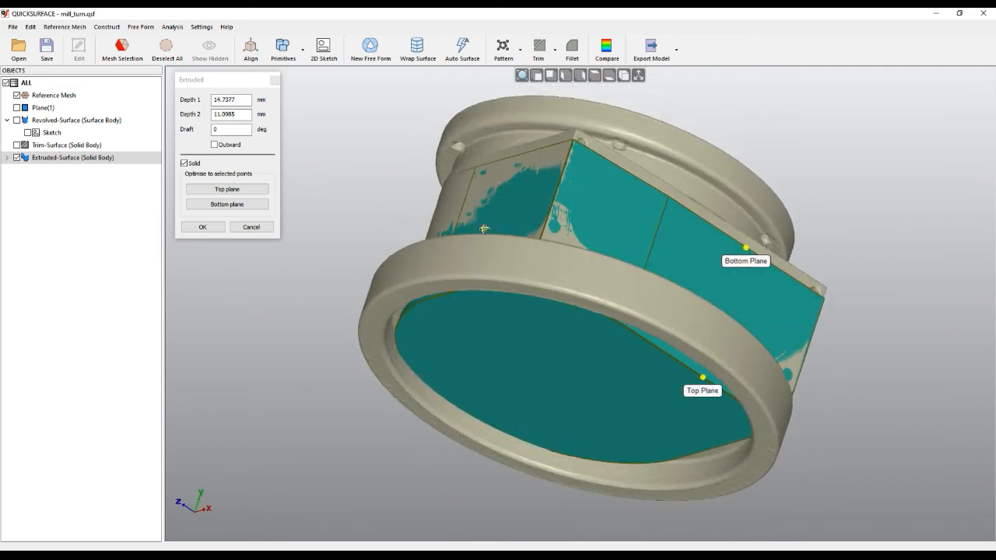
# Adjust the extrusion's upper end near the housing's flat upper face, to a Depth 2 of about 11.95 mm
pyautogui.moveTo(690, 379); pyautogui.dragTo(487, 358, button='middle')
pyautogui.moveTo(741, 252)
pyautogui.mouseDown()
pyautogui.moveTo(734, 294)
pyautogui.moveTo(739, 257)
pyautogui.mouseUp()
pyautogui.moveTo(645, 292); pyautogui.dragTo(704, 447, button='middle')
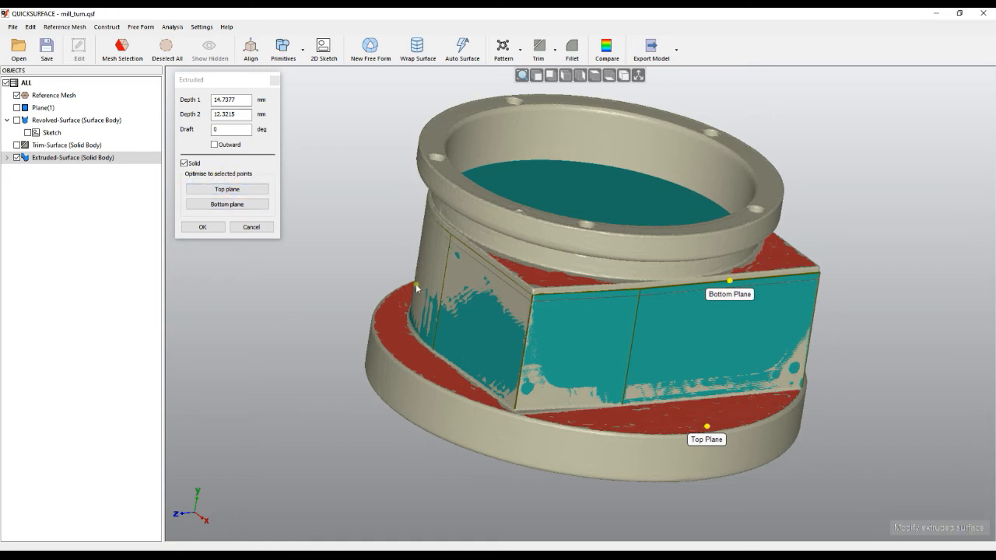
pyautogui.moveTo(420, 288); pyautogui.dragTo(444, 344, button='right')
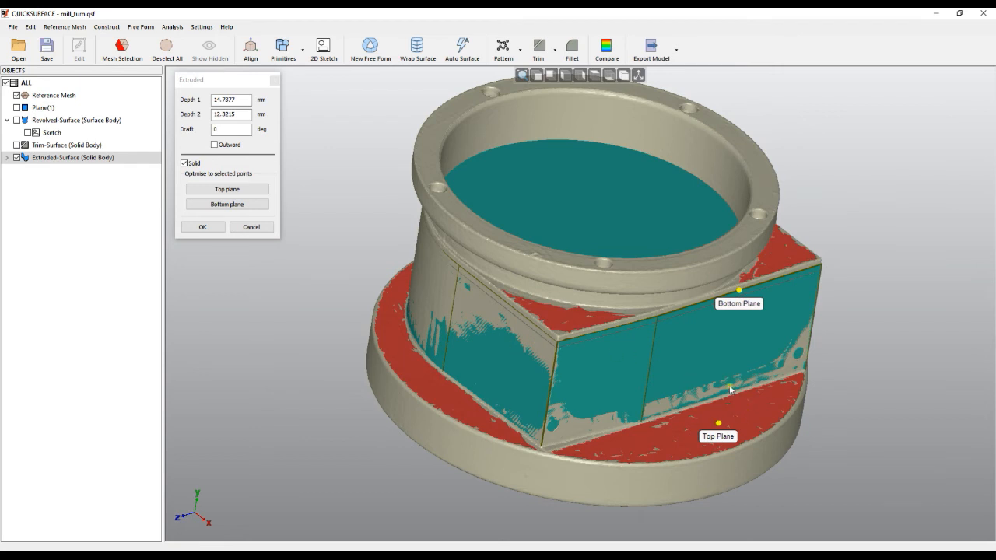
pyautogui.moveTo(688, 352); pyautogui.dragTo(685, 320, button='right')
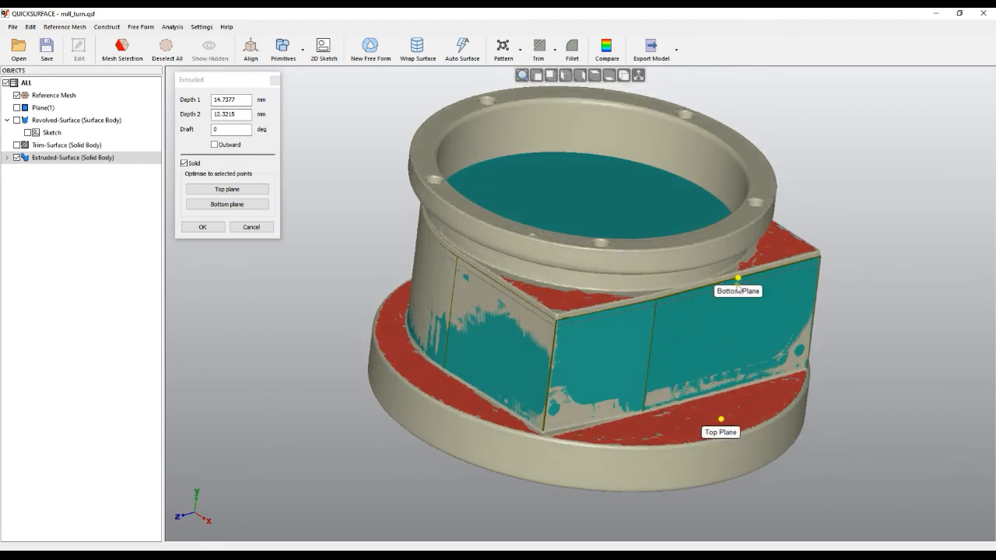
pyautogui.moveTo(738, 279)
pyautogui.mouseDown()
pyautogui.moveTo(739, 265)
pyautogui.moveTo(739, 283)
pyautogui.mouseUp()
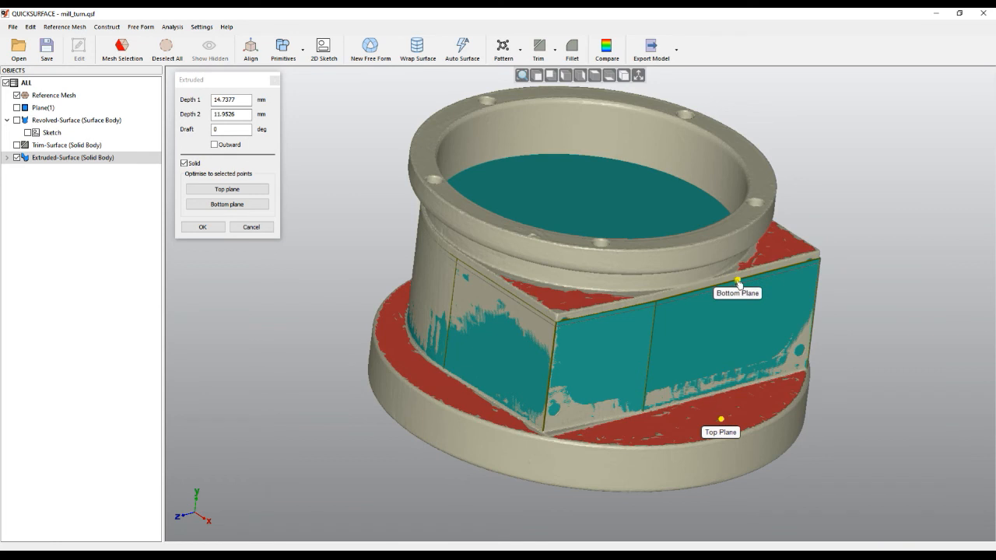
# Optimise the extrusion's bottom and top planes to the selected mesh faces, accept the edit and reselect the body
pyautogui.click(220, 207)
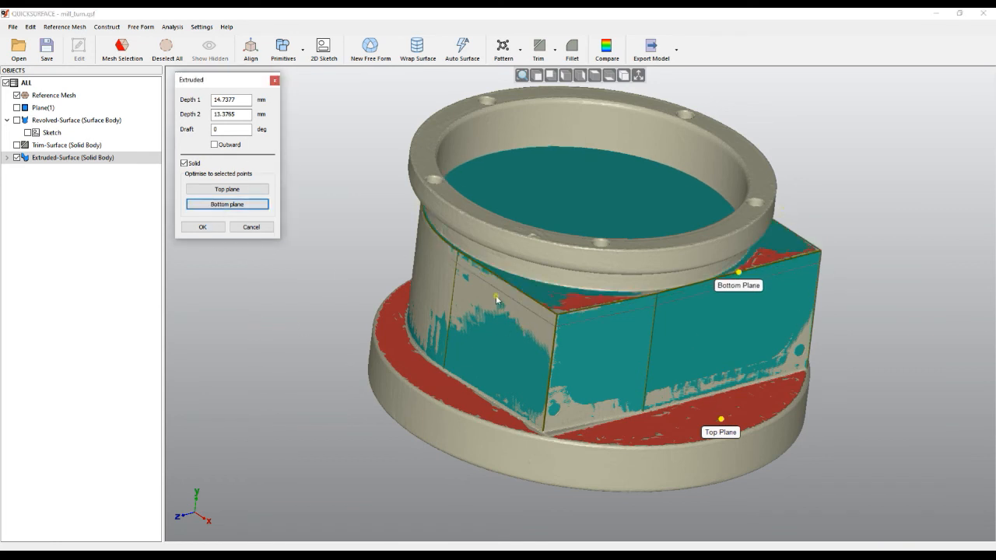
pyautogui.moveTo(658, 417); pyautogui.dragTo(666, 342, button='right')
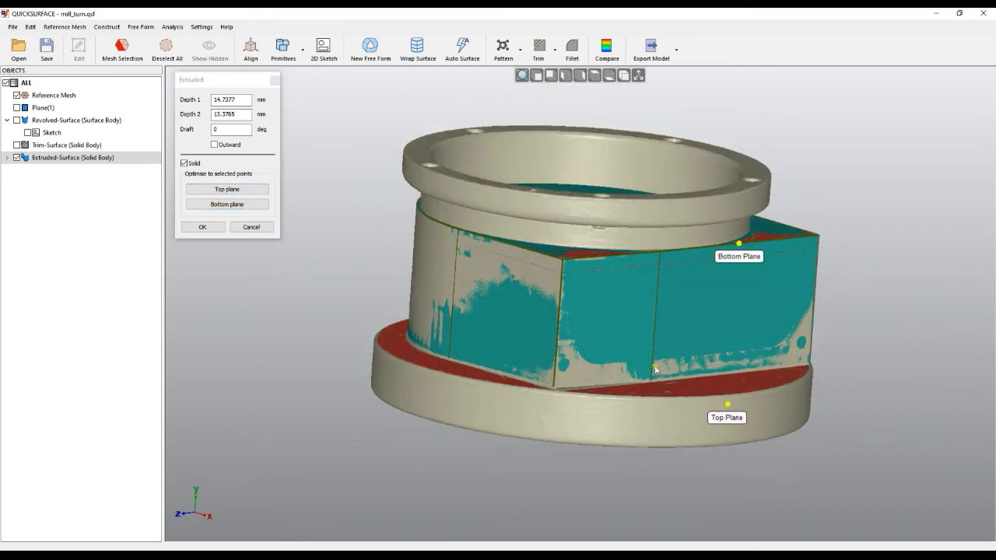
pyautogui.moveTo(639, 381)
pyautogui.mouseDown(button='right')
pyautogui.moveTo(594, 334)
pyautogui.moveTo(589, 411)
pyautogui.mouseUp(button='right')
pyautogui.click(243, 191)
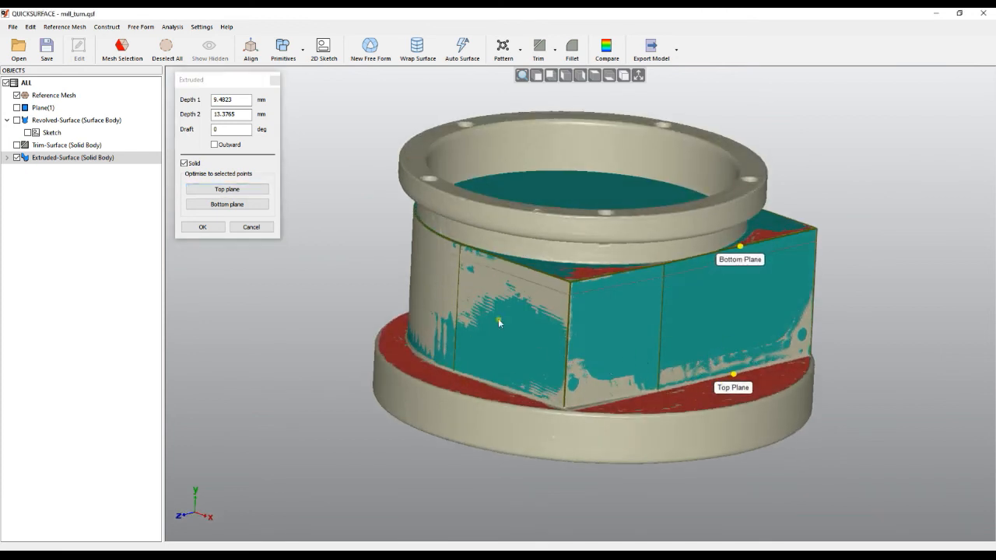
pyautogui.moveTo(569, 336); pyautogui.dragTo(594, 298, button='right')
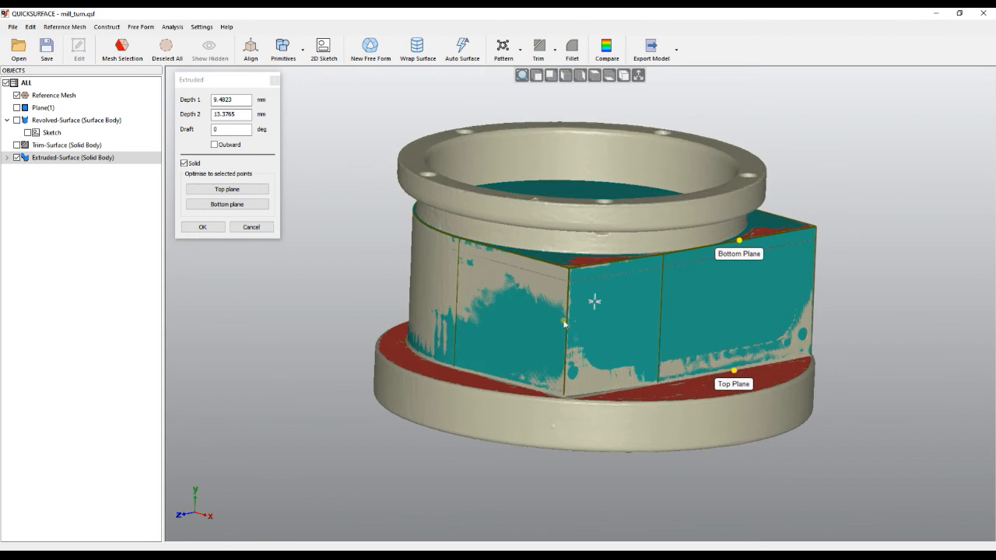
pyautogui.click(199, 226)
pyautogui.click(647, 359)
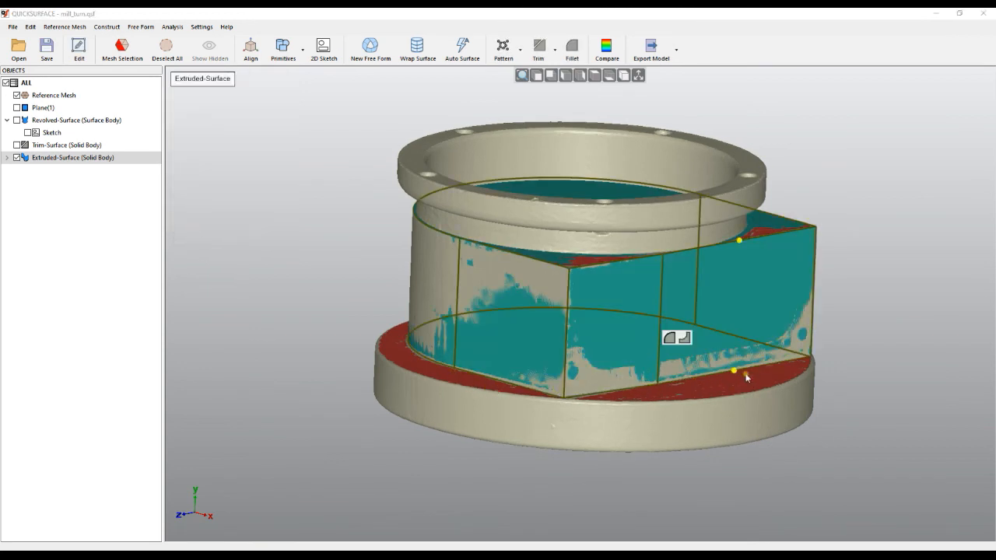
# Extend the extruded body's lower end down past the flange's upper face so it overlaps the base disc
pyautogui.moveTo(736, 375); pyautogui.dragTo(734, 407)
pyautogui.moveTo(836, 474); pyautogui.dragTo(683, 472, button='right')
pyautogui.click(682, 471)
pyautogui.moveTo(628, 424); pyautogui.dragTo(551, 321, button='right')
pyautogui.click(588, 345)
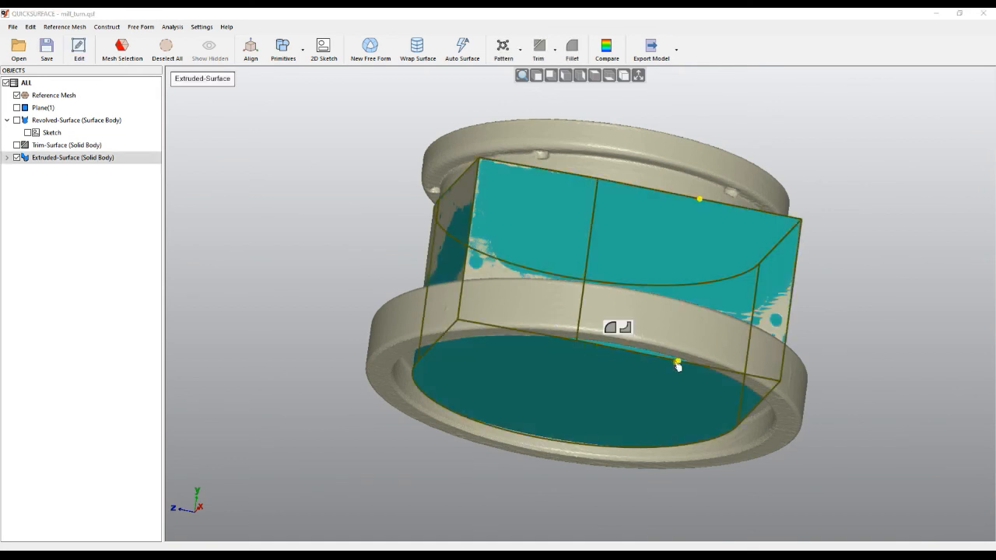
pyautogui.moveTo(678, 358); pyautogui.dragTo(587, 409, button='right')
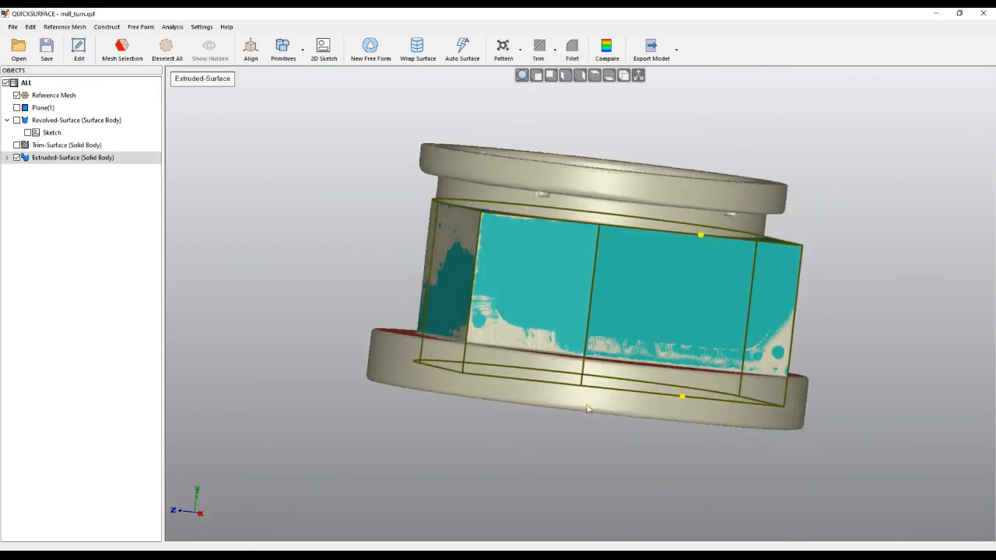
# Show the revolved surface and the trimmed base disc, and hide the reference mesh
pyautogui.click(17, 120)
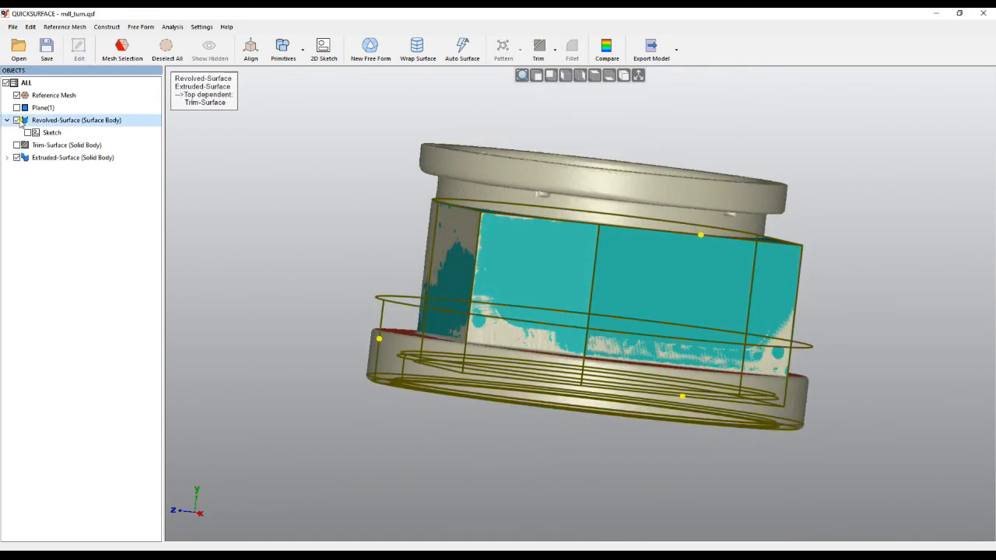
pyautogui.click(273, 293)
pyautogui.click(17, 145)
pyautogui.moveTo(290, 308); pyautogui.dragTo(335, 368, button='right')
pyautogui.click(336, 371)
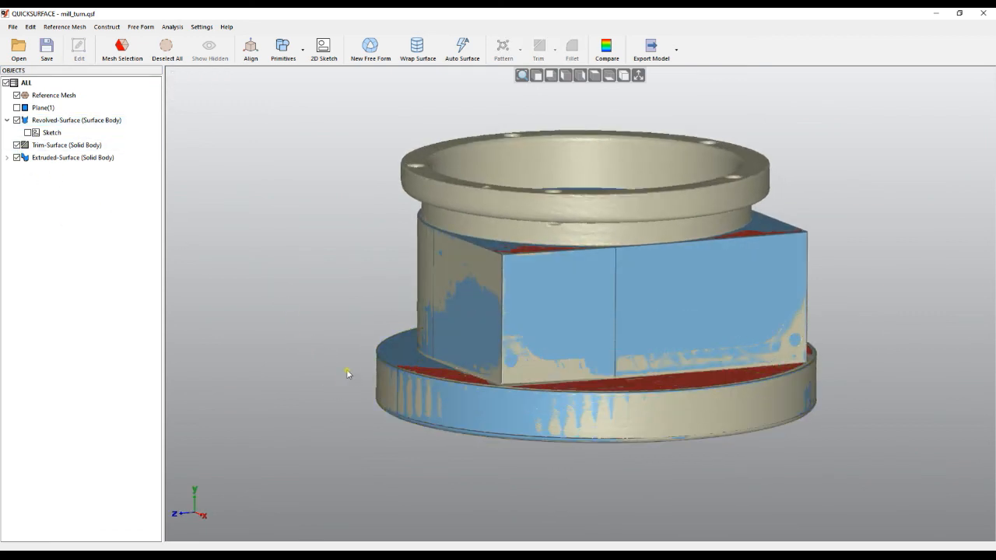
pyautogui.click(17, 95)
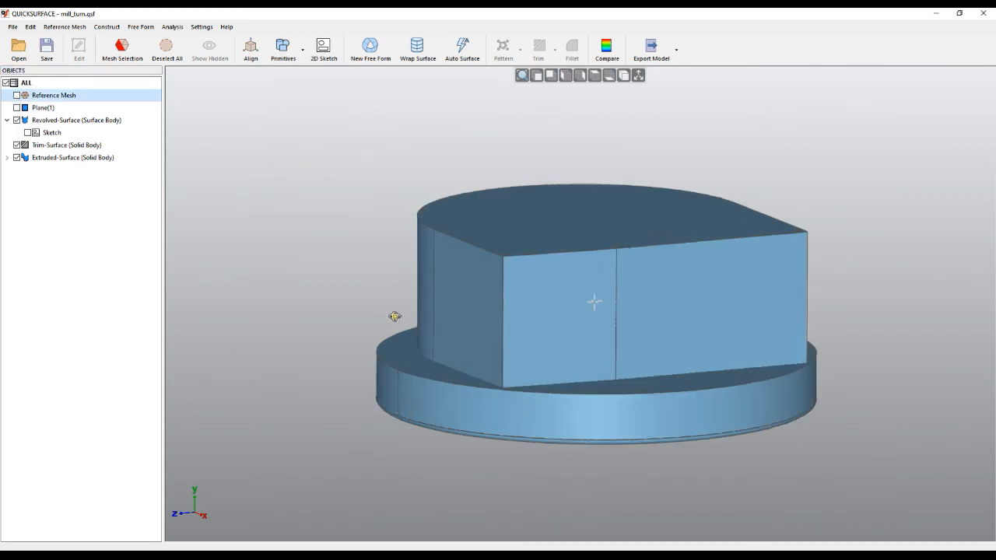
pyautogui.moveTo(384, 301); pyautogui.dragTo(445, 327, button='right')
# Try to combine the extruded body with the base disc by picking their faces in the model, and clear the selection
pyautogui.click(601, 325)
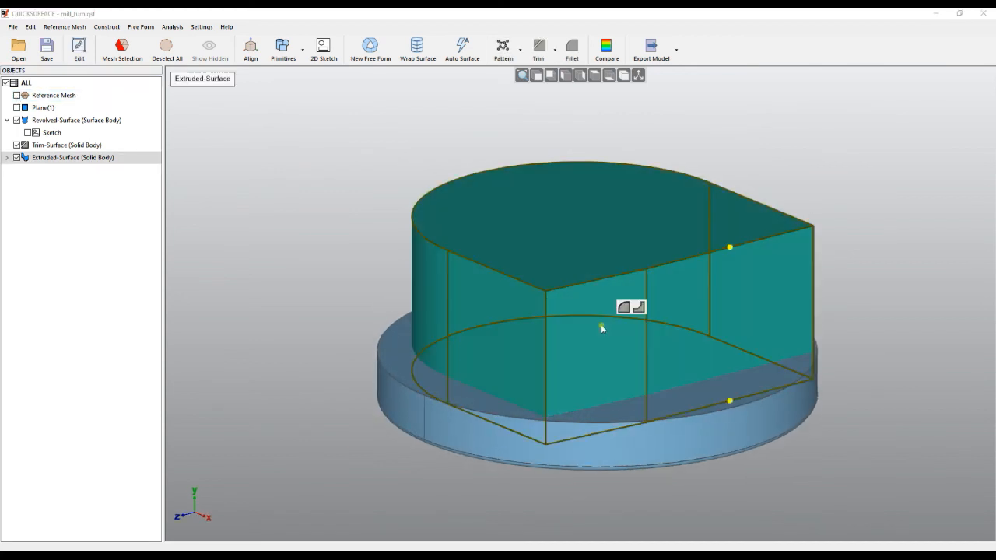
pyautogui.keyDown('ctrl'); pyautogui.click(399, 362); pyautogui.keyUp('ctrl')
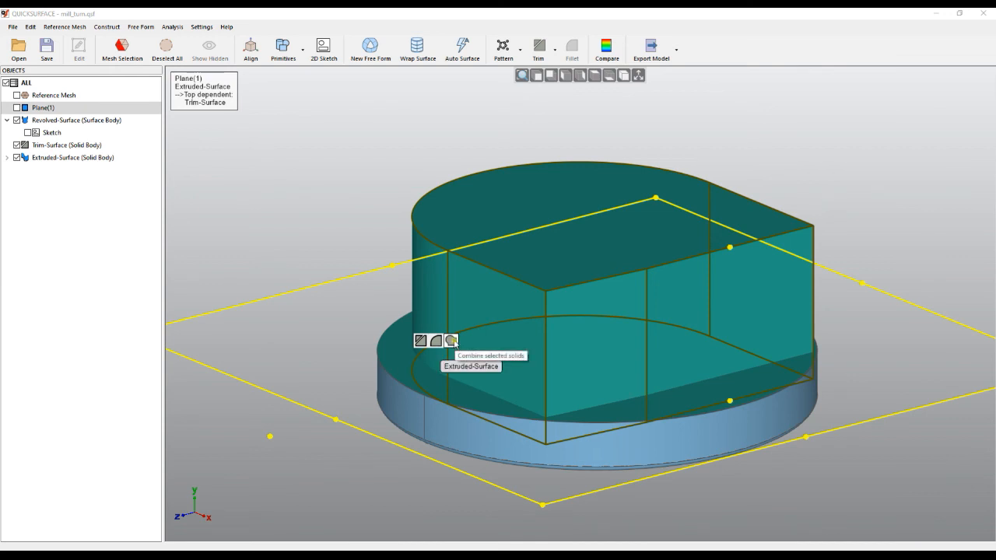
pyautogui.click(451, 340)
pyautogui.click(528, 301)
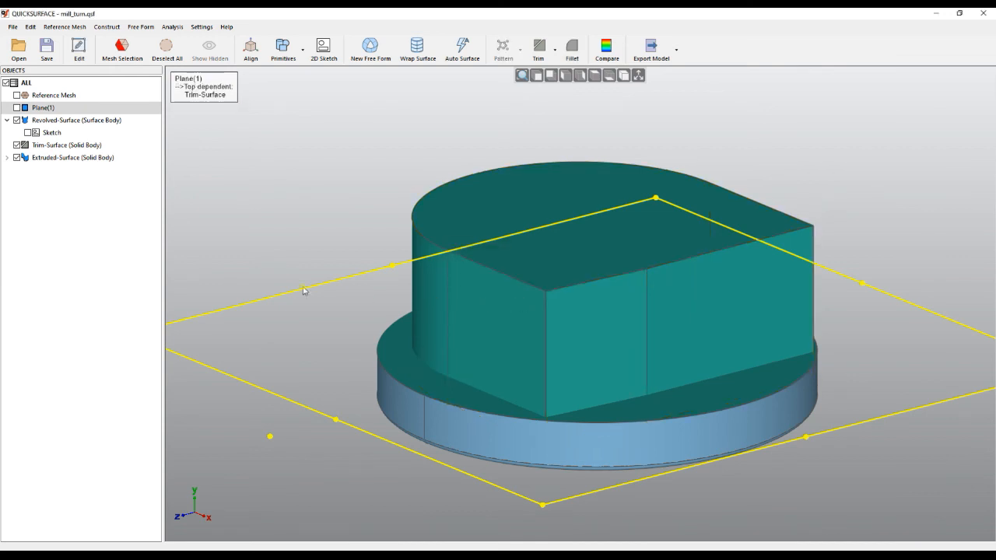
pyautogui.click(73, 158)
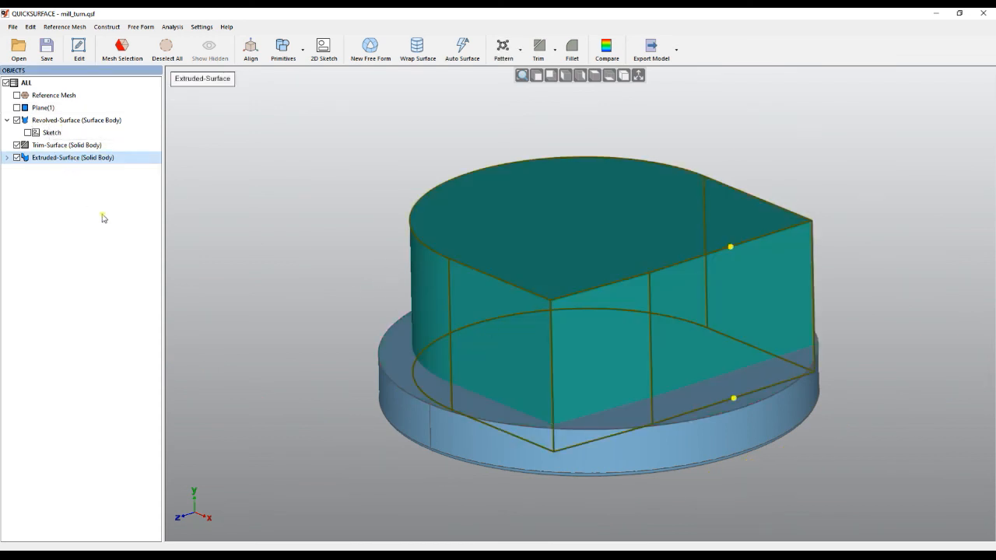
pyautogui.click(338, 318)
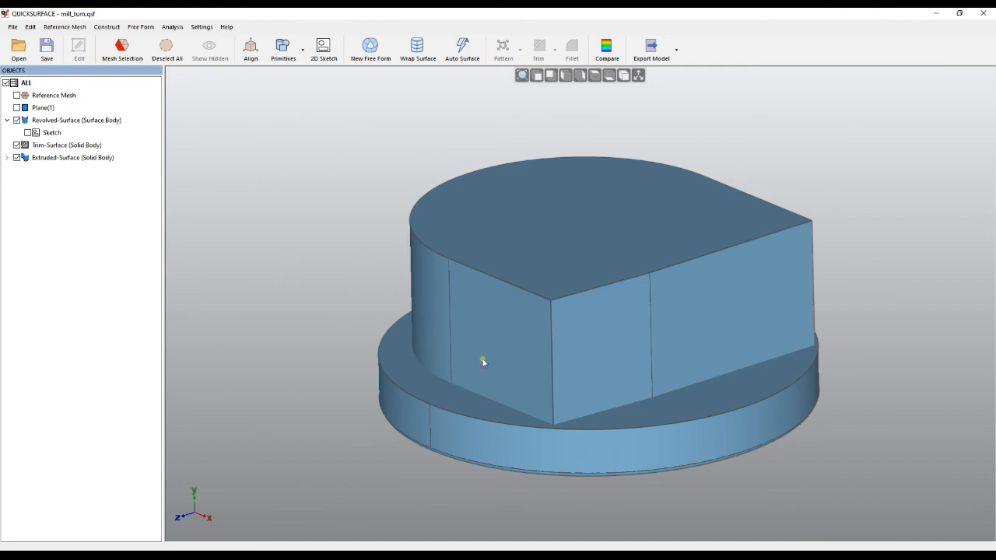
# Combine the trimmed base disc and the extruded D-shaped body into one solid
pyautogui.click(78, 158)
pyautogui.keyDown('ctrl'); pyautogui.click(72, 147); pyautogui.keyUp('ctrl')
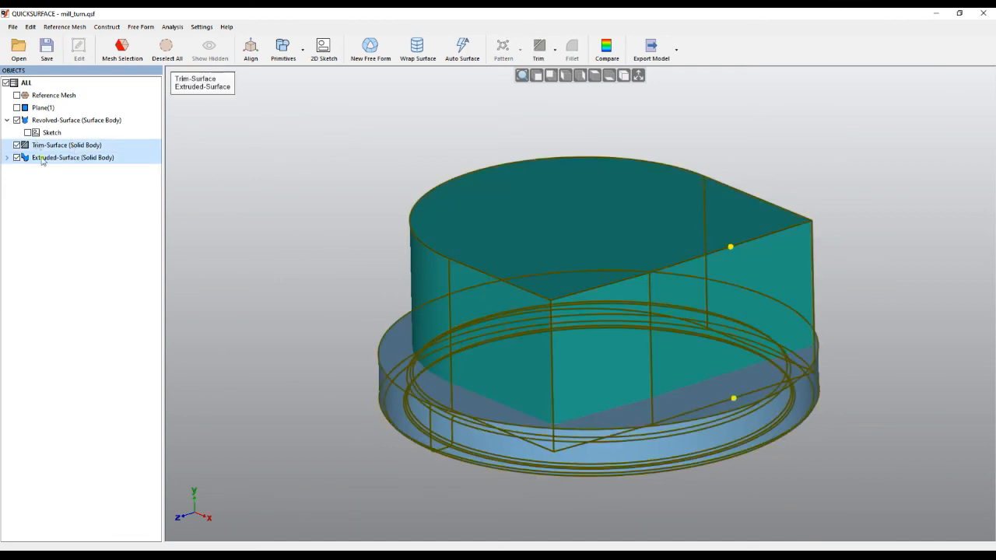
pyautogui.click(557, 52)
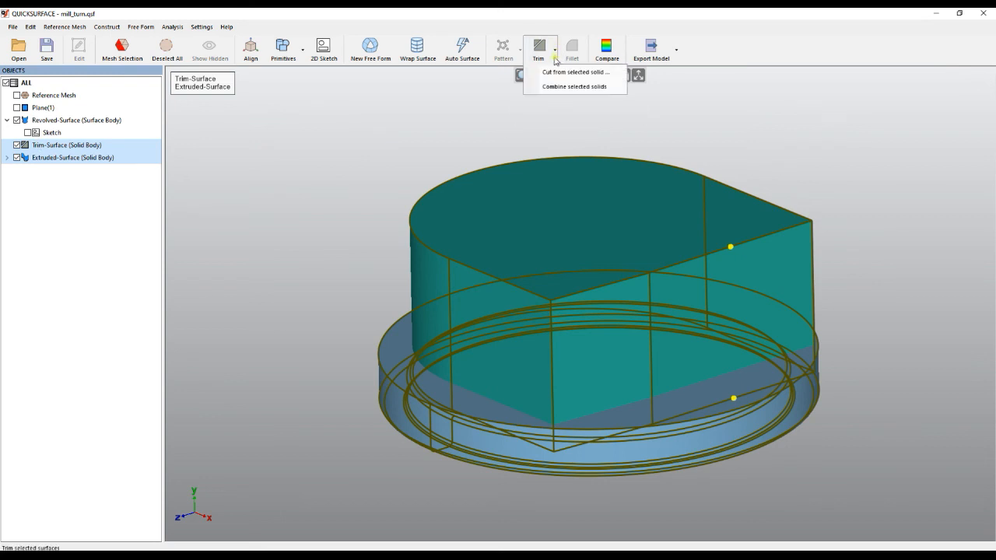
pyautogui.click(552, 87)
pyautogui.moveTo(543, 200)
pyautogui.mouseDown(button='right')
pyautogui.moveTo(507, 256)
pyautogui.moveTo(529, 334)
pyautogui.moveTo(514, 213)
pyautogui.moveTo(501, 382)
pyautogui.moveTo(298, 207)
pyautogui.mouseUp(button='right')
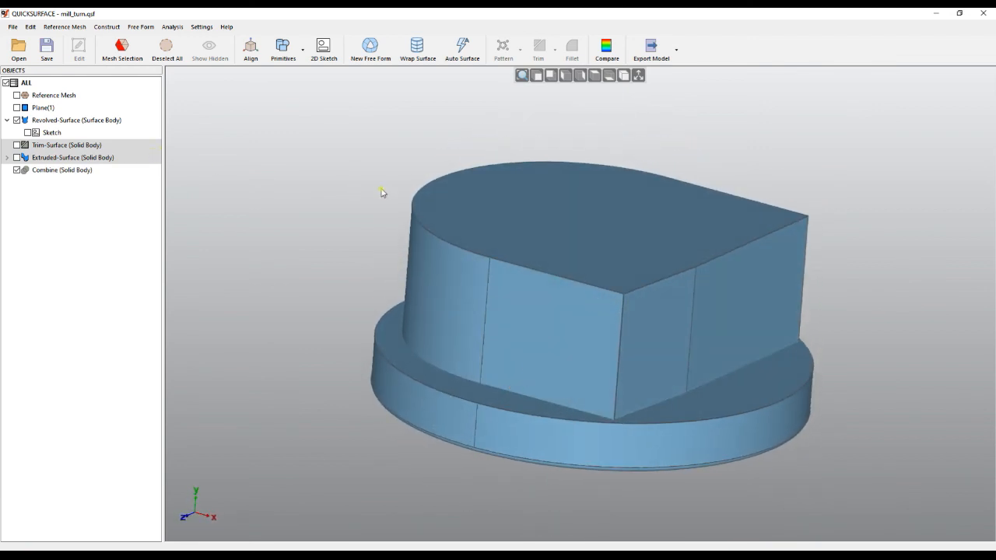